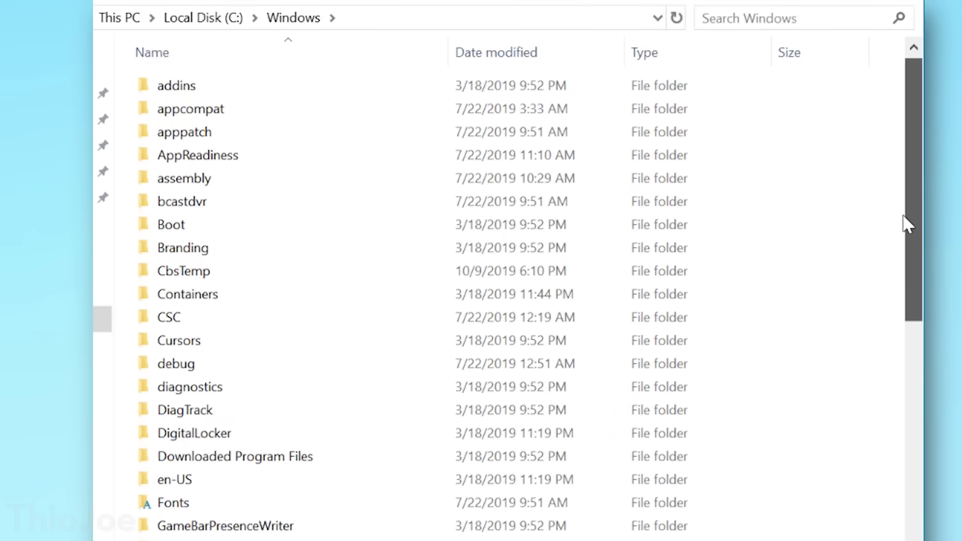
Scroll through the C:\Windows folder listing to locate the System32 folder
left_click_drag(906, 221, 915, 539)
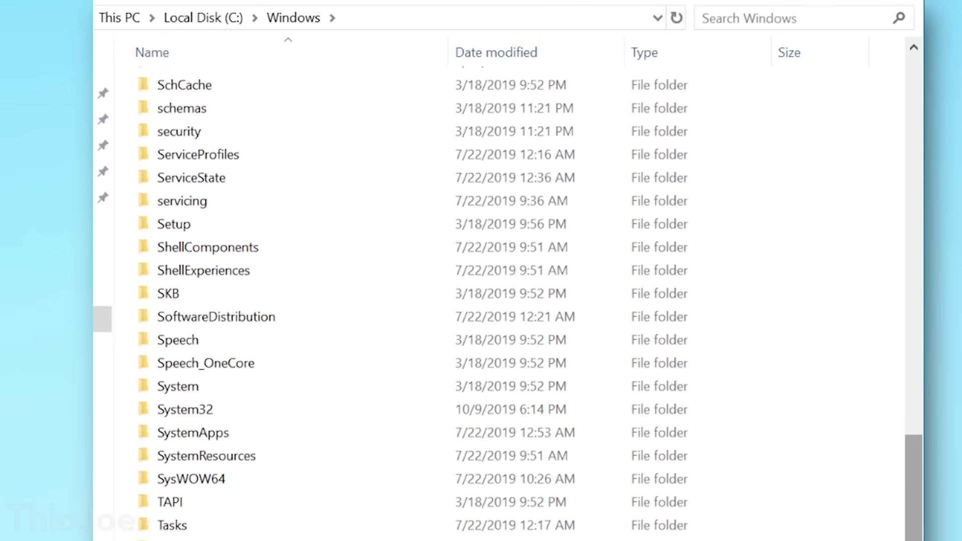
scroll(919, 522, "up", 2)
scroll(919, 522, "down", 1)
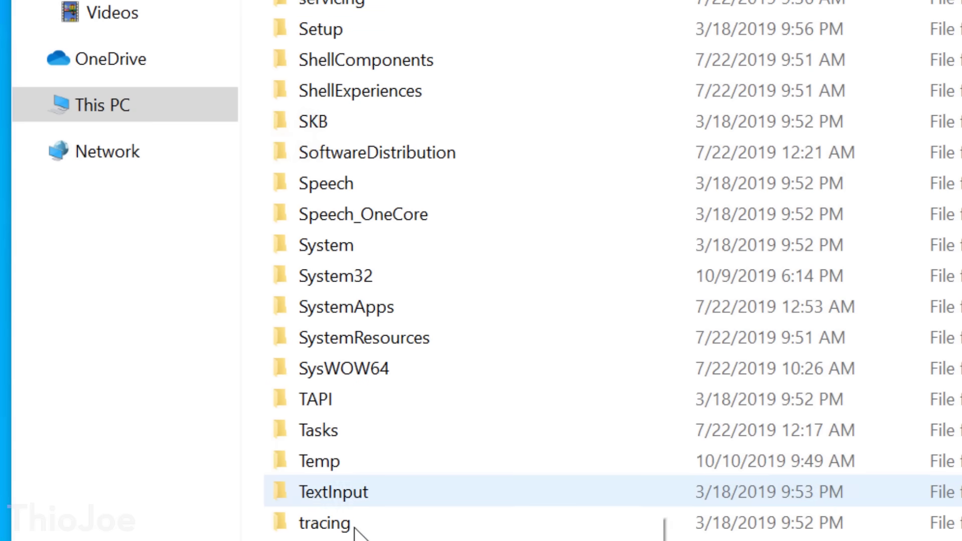
Open System32, scroll through its contents, then go back up to the Windows folder
double_click(365, 276)
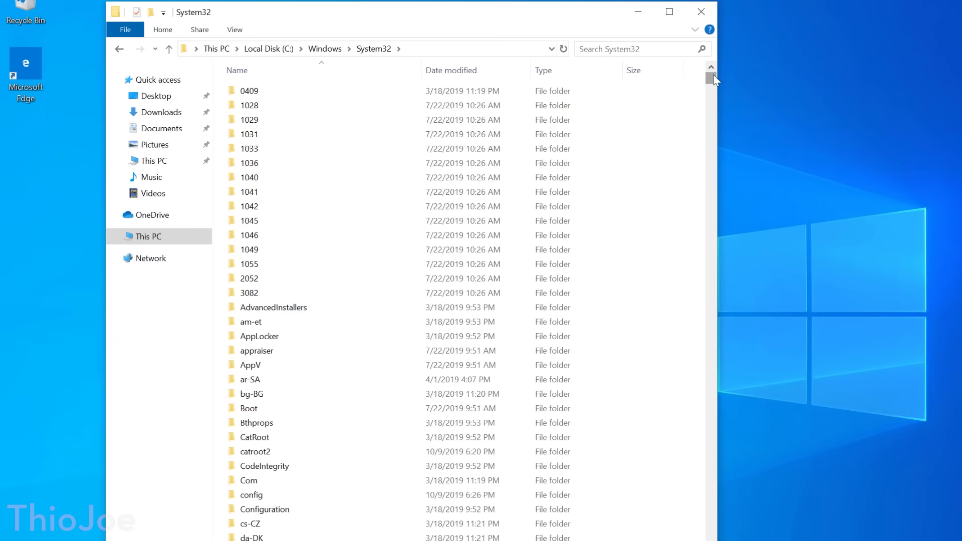
left_click_drag(706, 107, 710, 134)
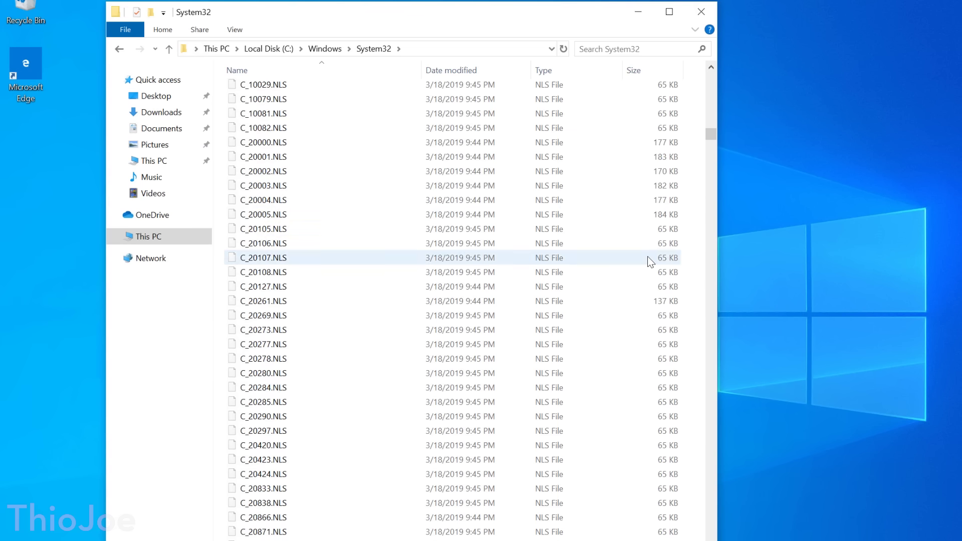
scroll(642, 263, "down", 20)
scroll(643, 267, "down", 15)
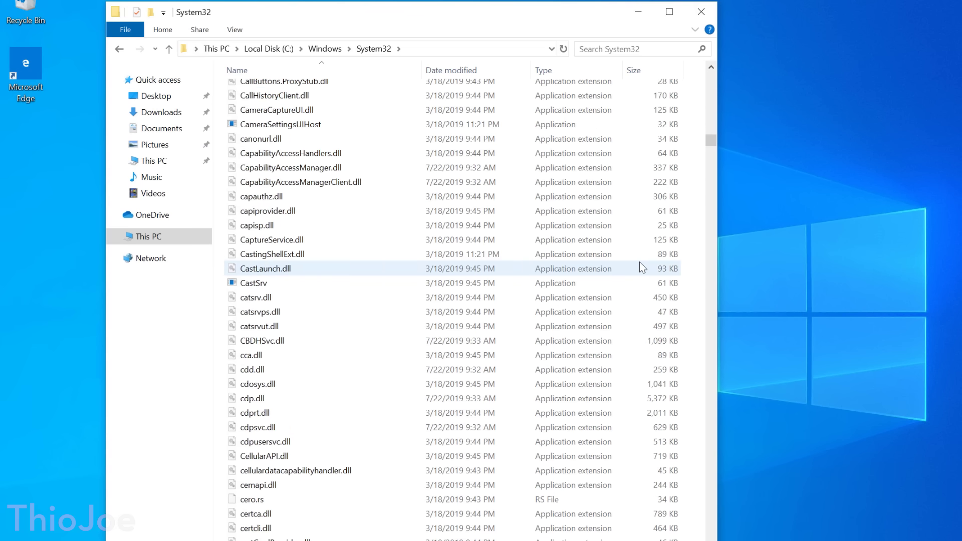
scroll(641, 266, "down", 13)
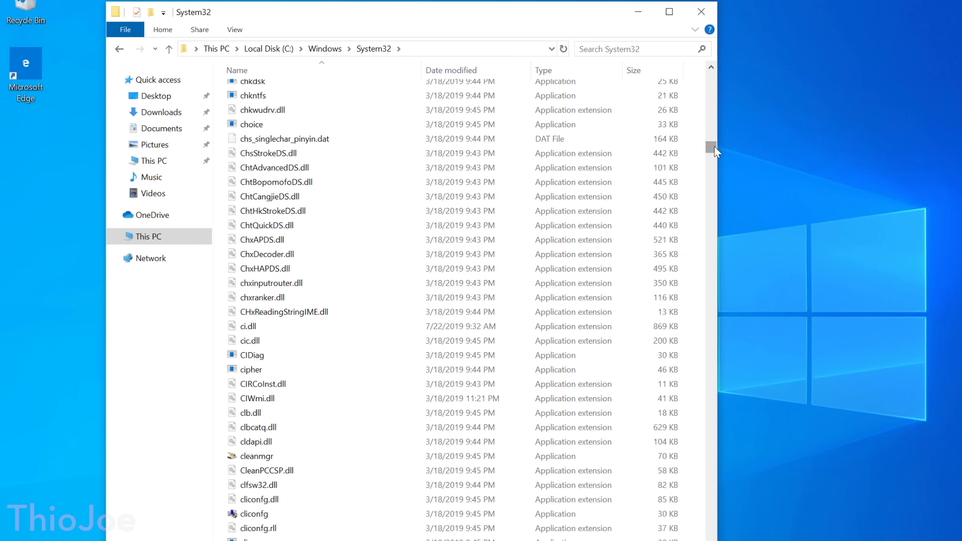
scroll(714, 158, "down", 1)
key("alt+Up")
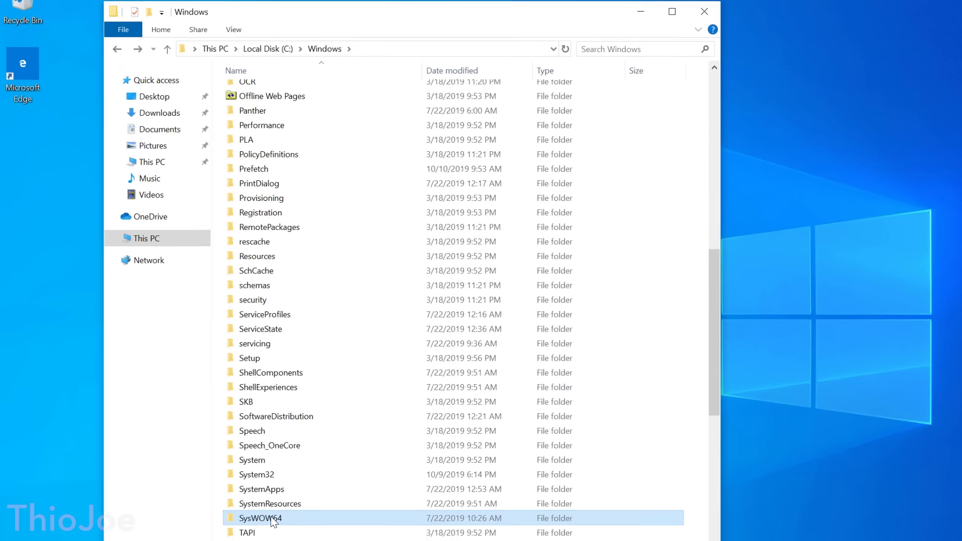
Browse the SysWOW64 folder, return to Windows, and open the WinSxS folder
double_click(261, 516)
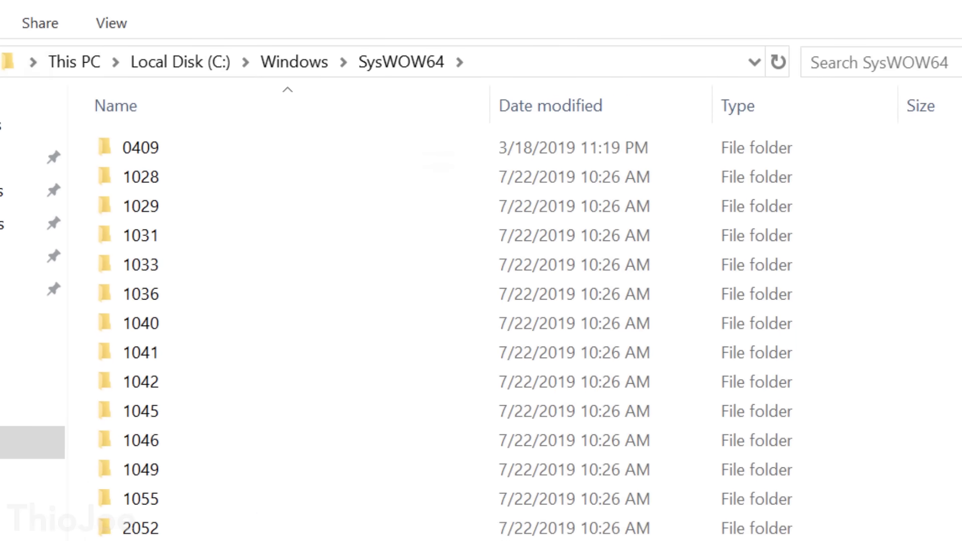
scroll(446, 331, "down", 18)
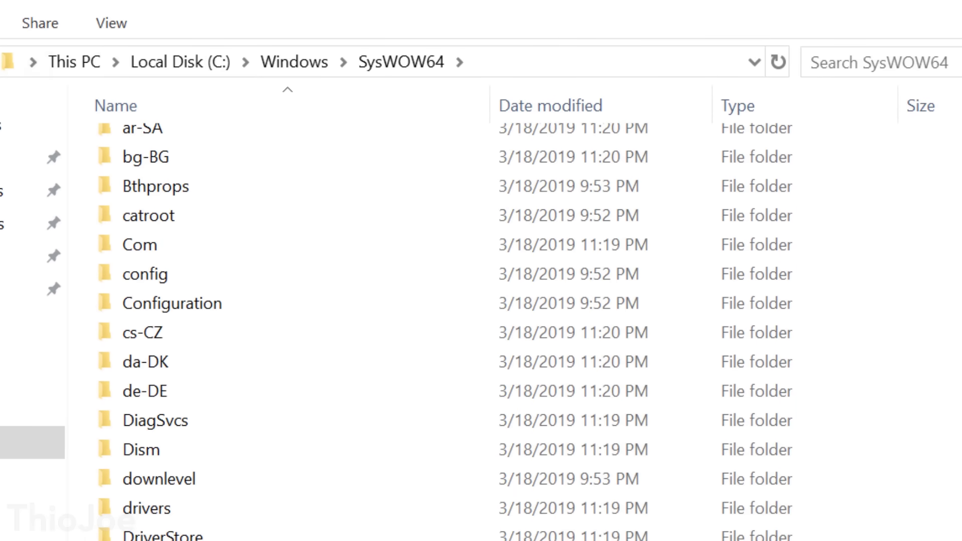
scroll(446, 330, "down", 12)
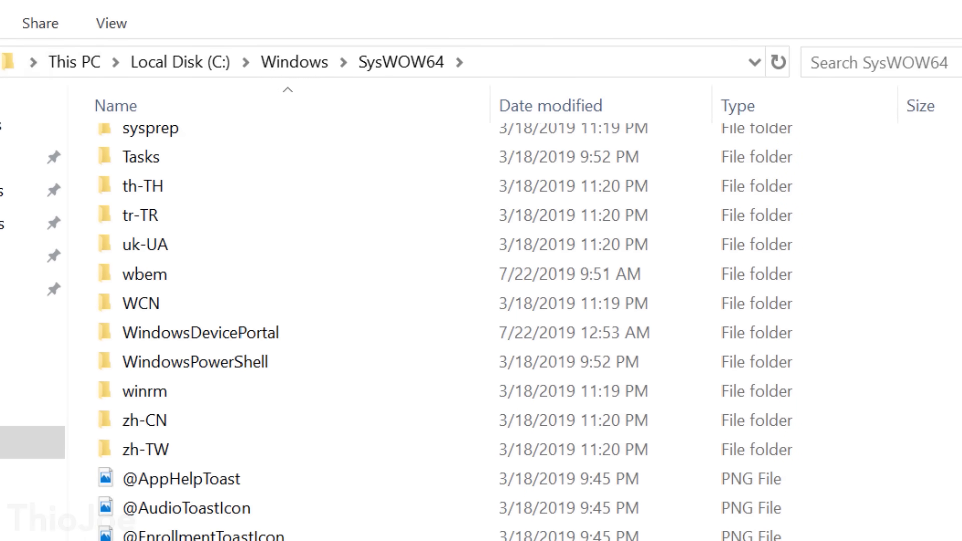
key("alt+Up")
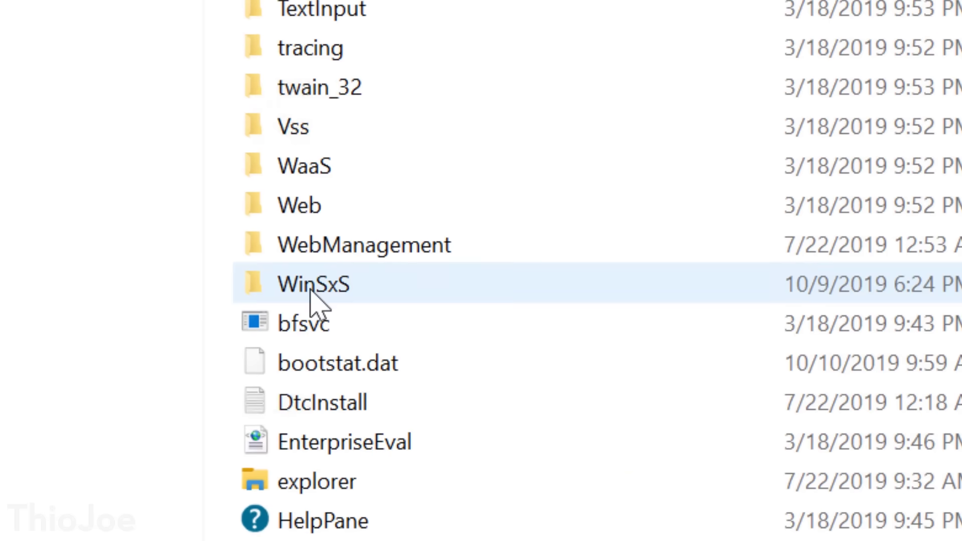
left_click(310, 292)
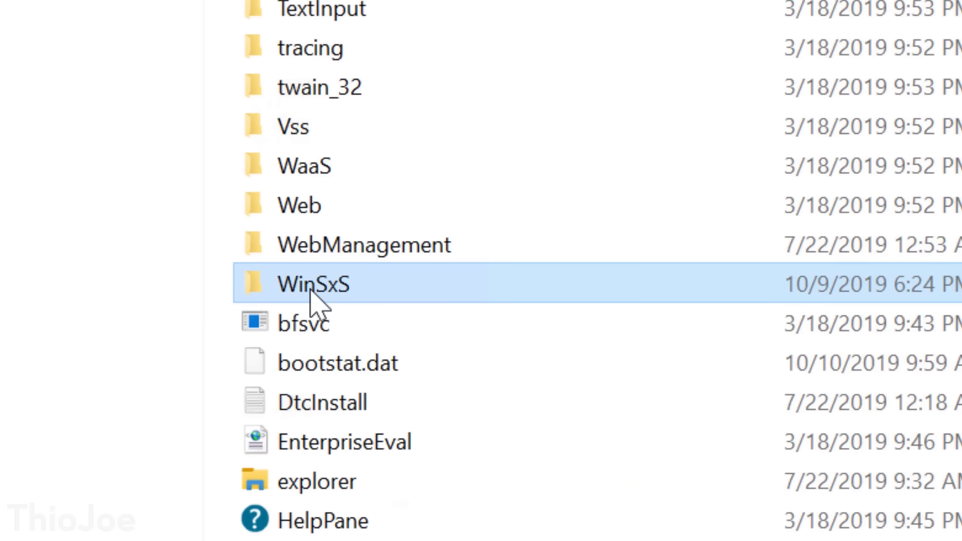
double_click(313, 284)
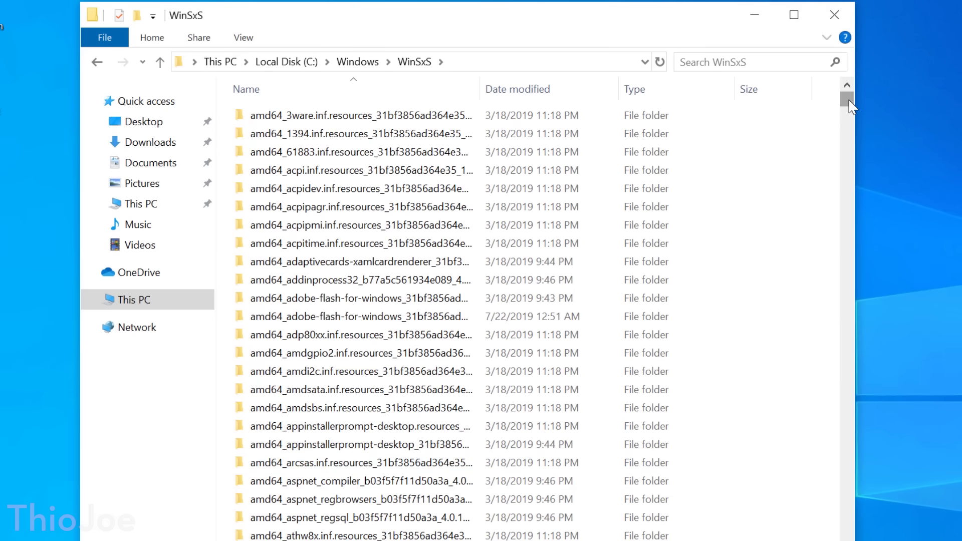
scroll(842, 192, "down", 4)
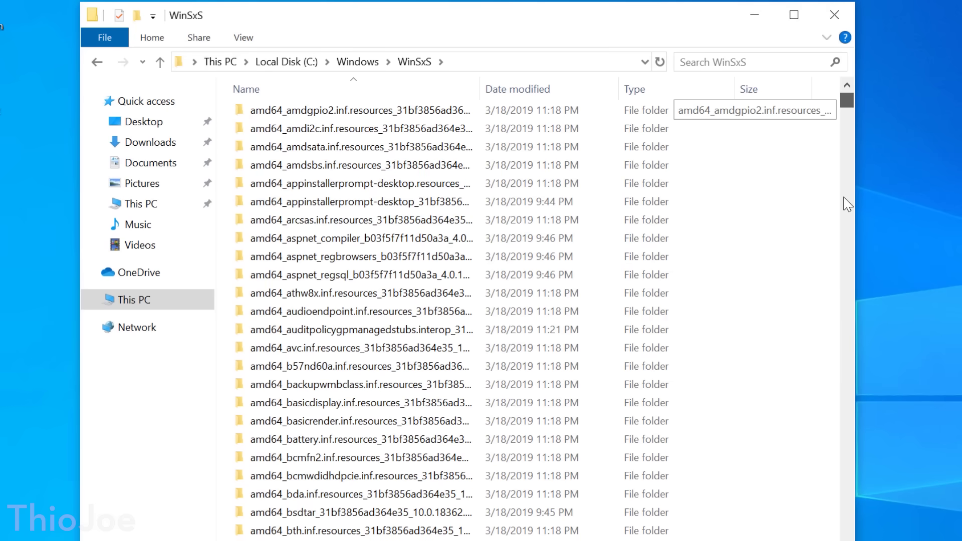
left_click(846, 204)
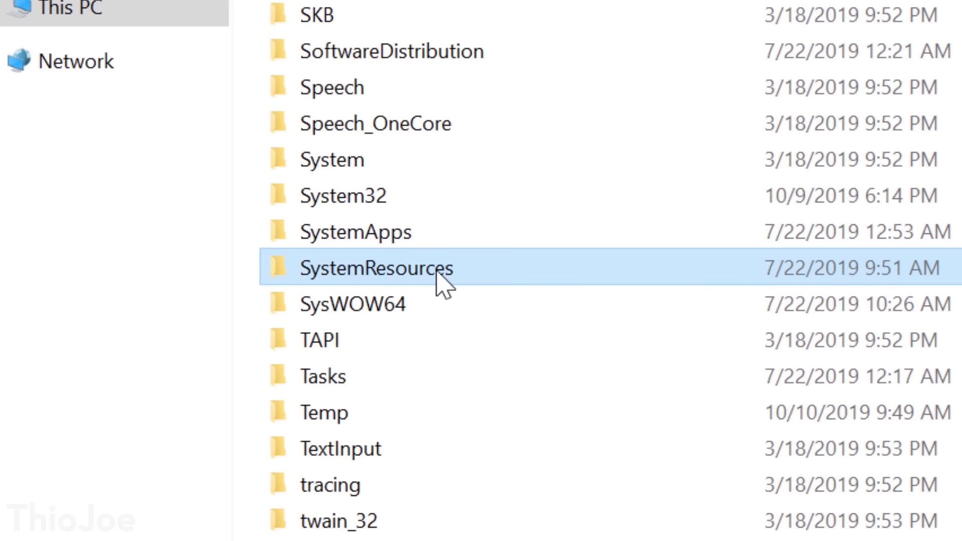
mouse_move(517, 274)
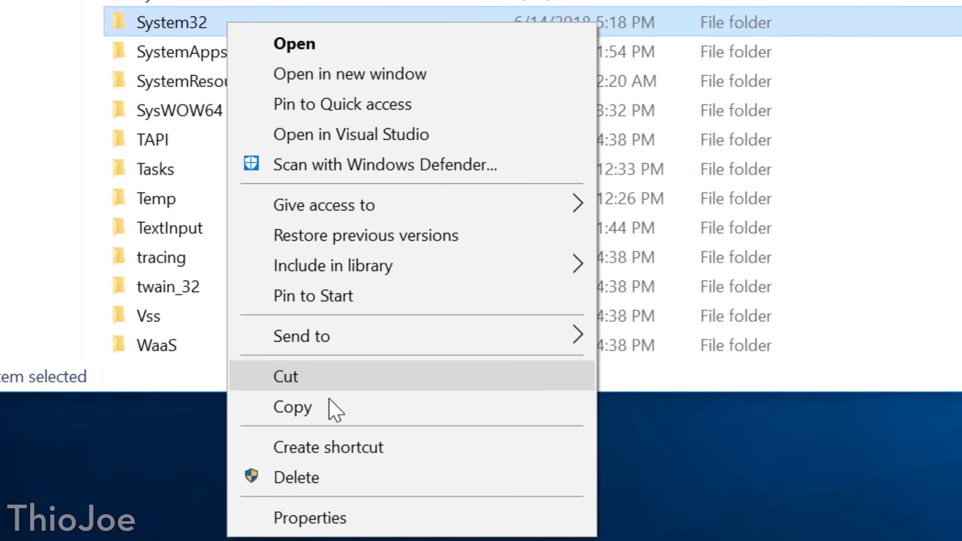
Send System32 to the Recycle Bin with detailed progress, then select folders from Branding downward
left_click(376, 478)
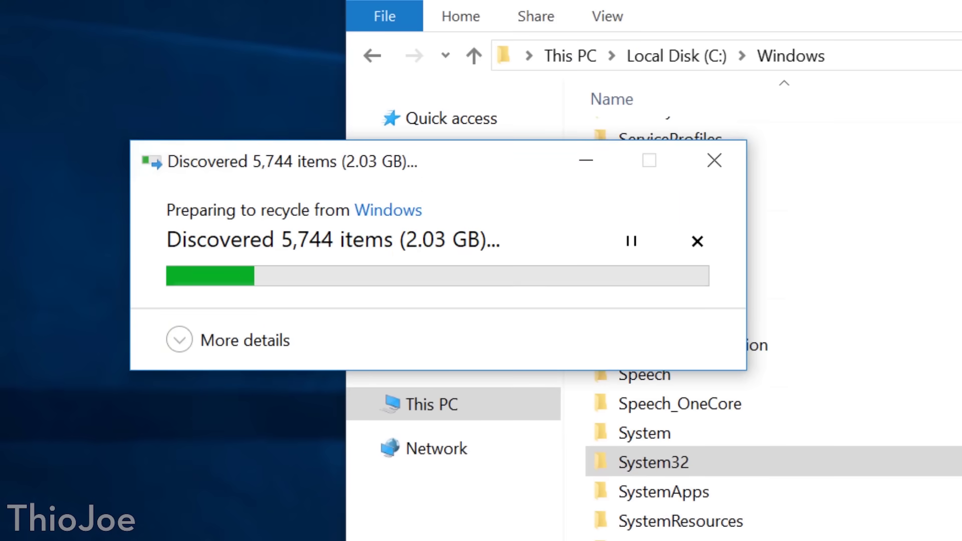
left_click(216, 341)
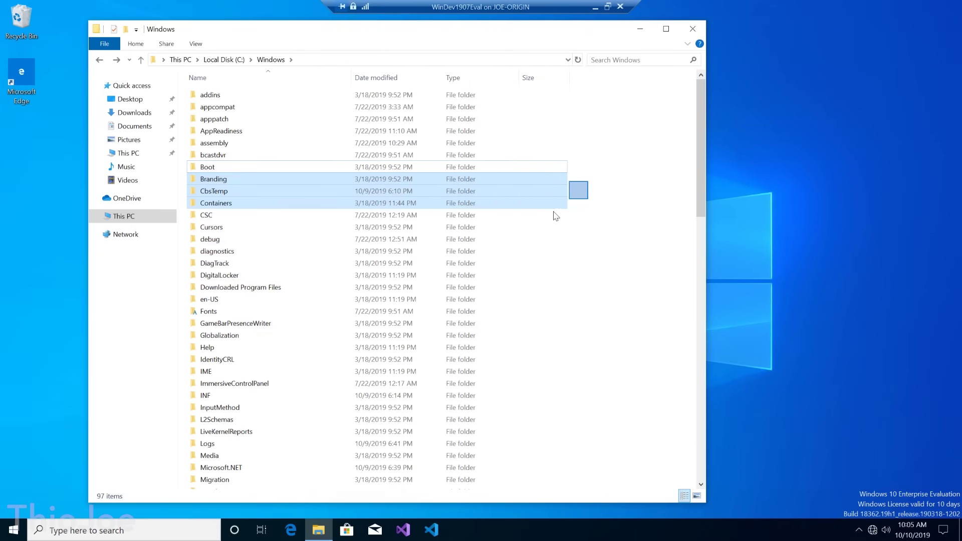
left_click_drag(555, 216, 425, 358)
Delete the 16 selected Windows folders, skipping en-US, permission-protected and in-use folders
right_click(365, 314)
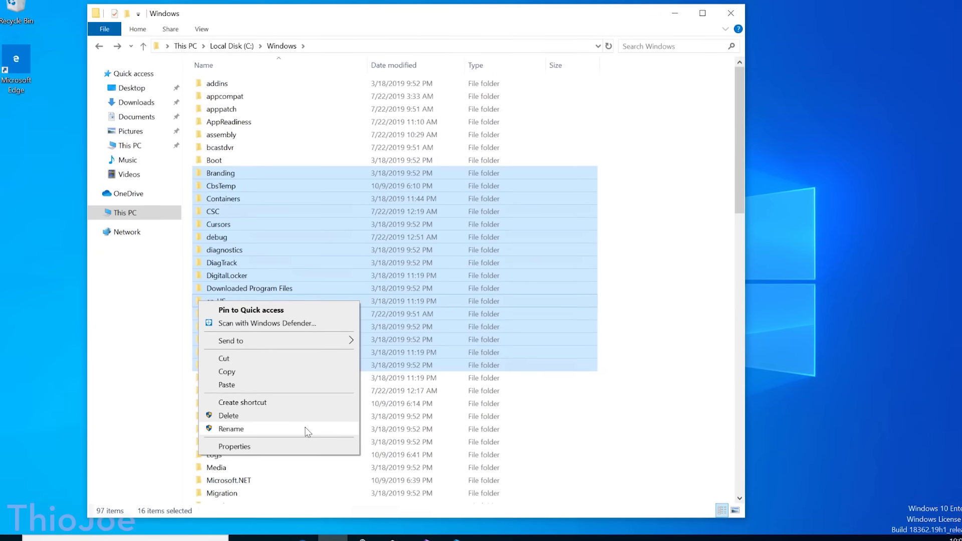
left_click(280, 384)
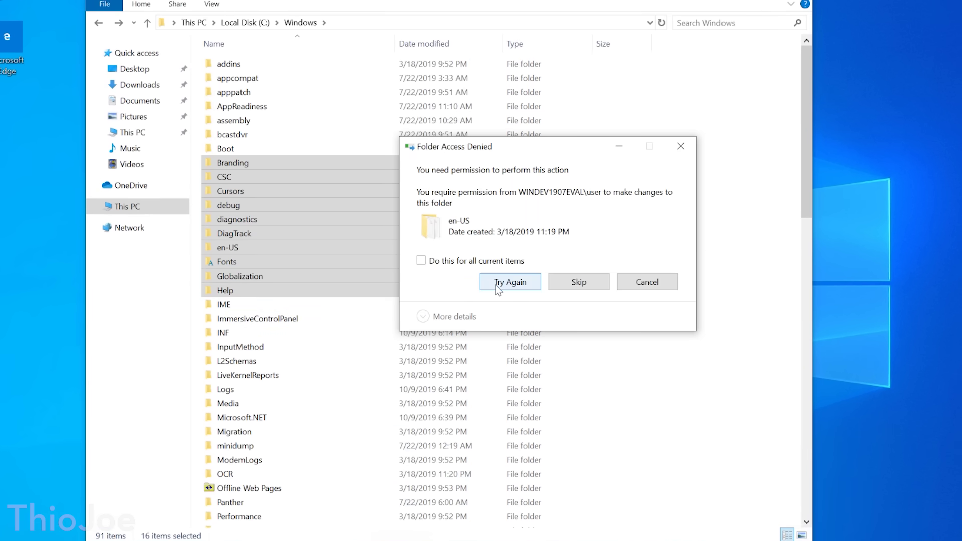
left_click(576, 284)
left_click(575, 285)
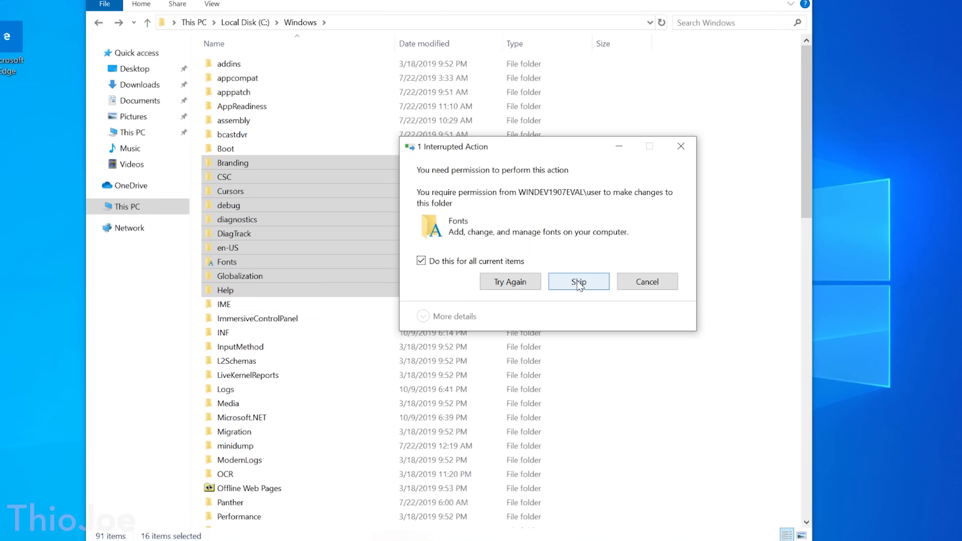
left_click(579, 282)
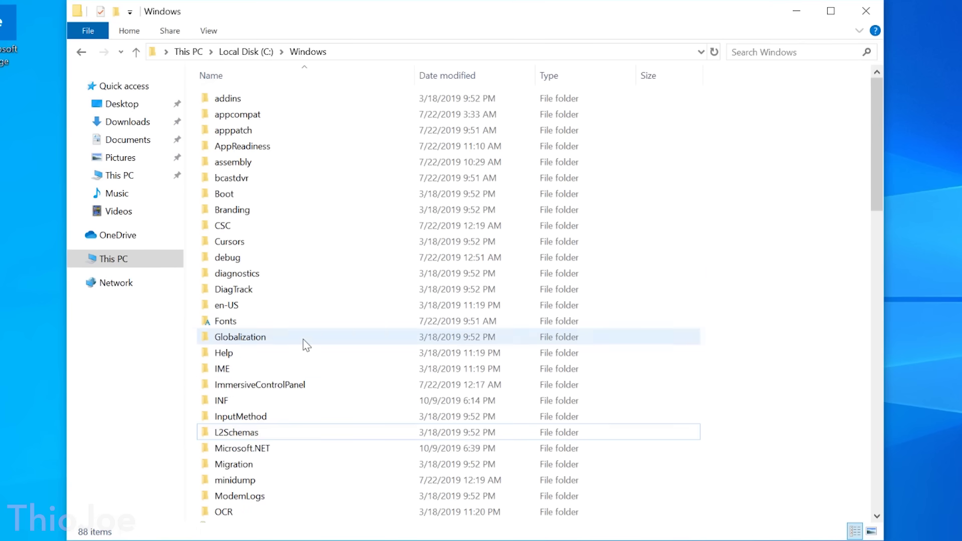
Delete folders Globalization through InputMethod and Microsoft.NET through Offline Web Pages, skipping in-use ones
left_click_drag(297, 281, 486, 348)
right_click(486, 348)
left_click(522, 287)
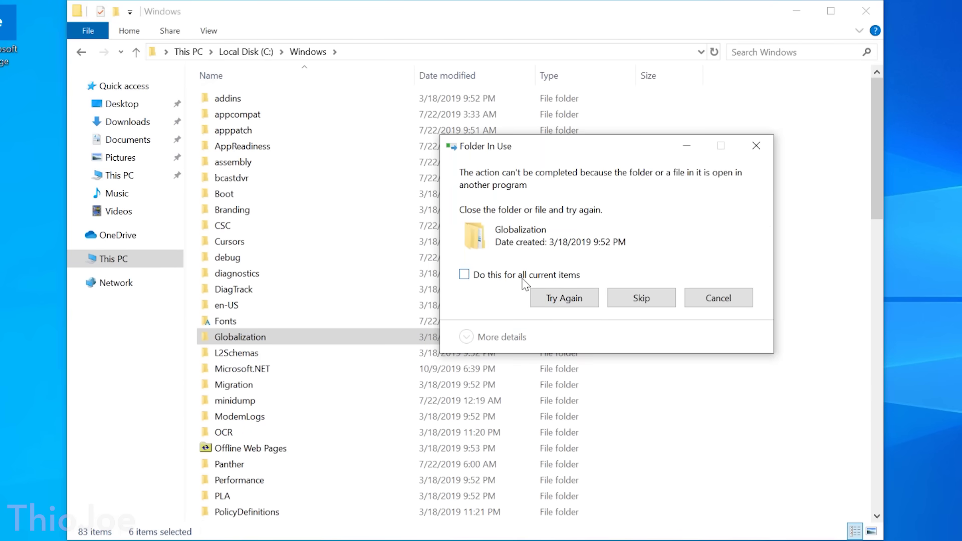
left_click(657, 302)
left_click_drag(682, 375, 602, 403)
key("shift+F10")
key("d")
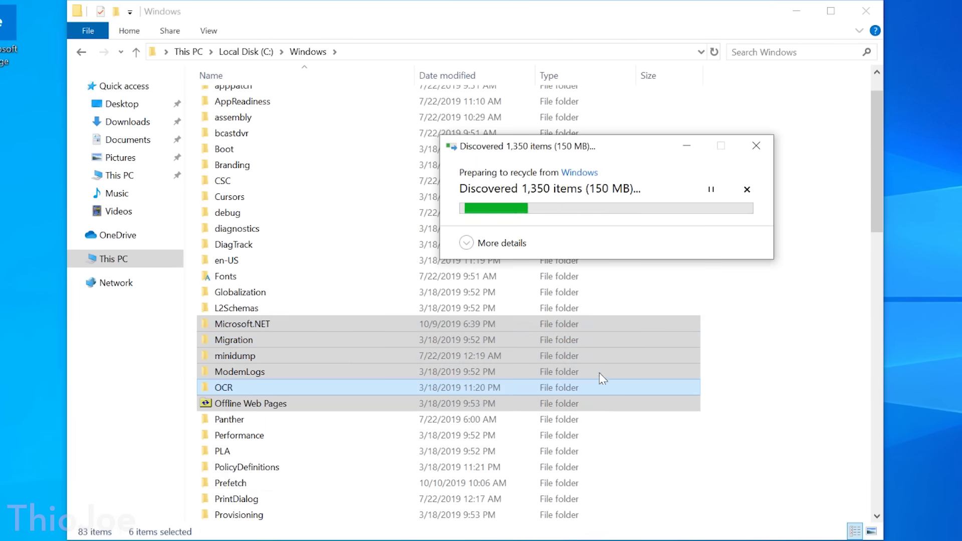
Delete the folders Resources through Speech_OneCore from C:\Windows
scroll(678, 348, "down", 1)
left_click_drag(681, 301, 323, 404)
right_click(324, 403)
left_click(481, 337)
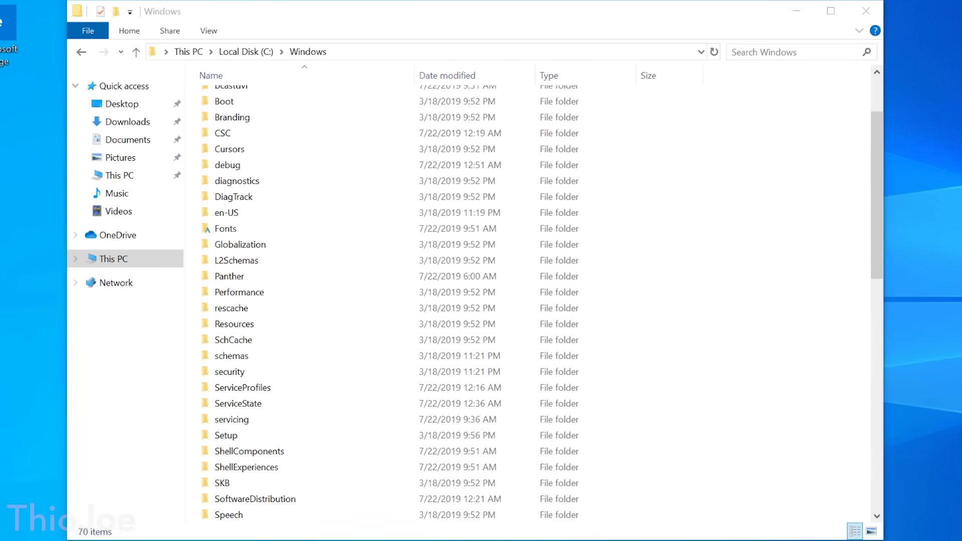
scroll(765, 339, "down", 2)
left_click_drag(738, 221, 445, 442)
key("Delete")
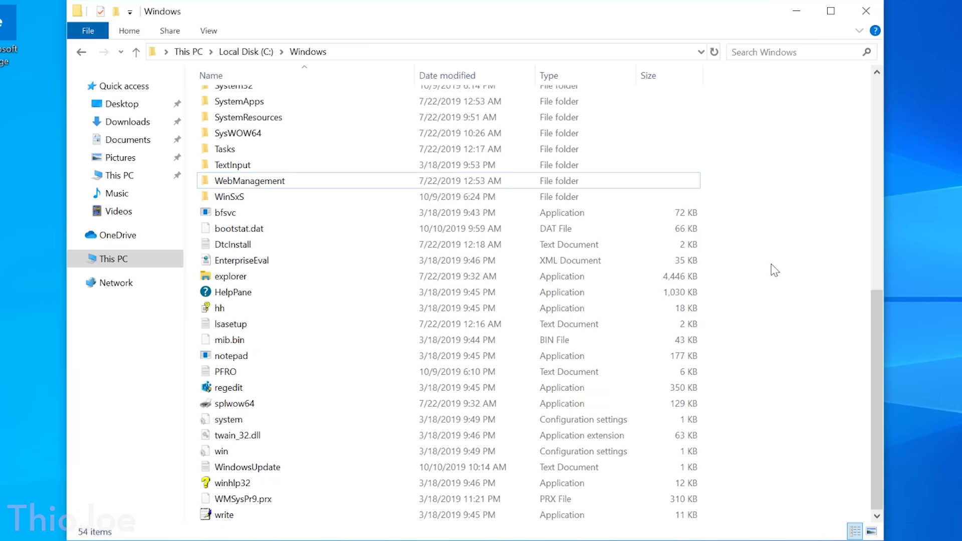
Delete loose files bfsvc through write and folders CSC through Fonts, skipping in-use items
left_click_drag(732, 205, 200, 518)
key("Delete")
left_click(748, 362)
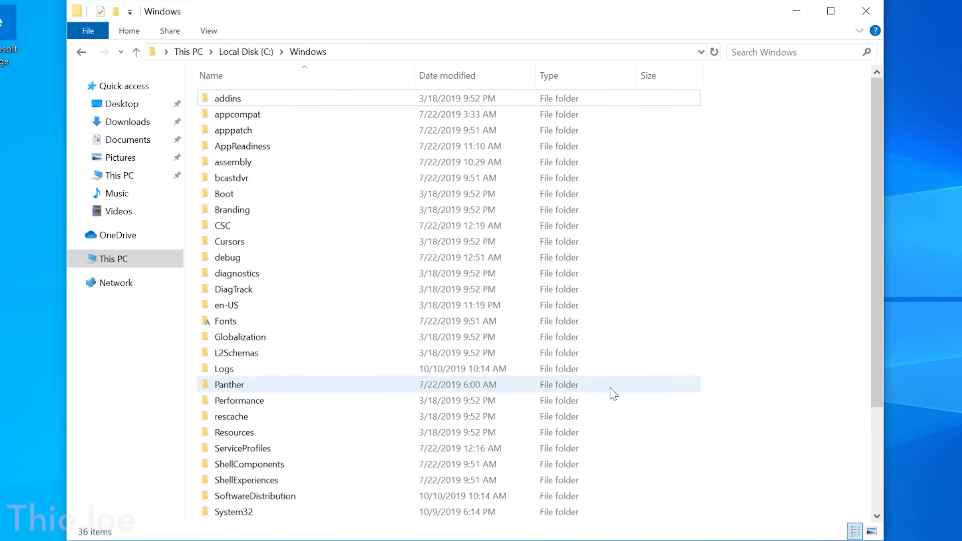
left_click_drag(301, 217, 404, 329)
key("Delete")
key("Escape")
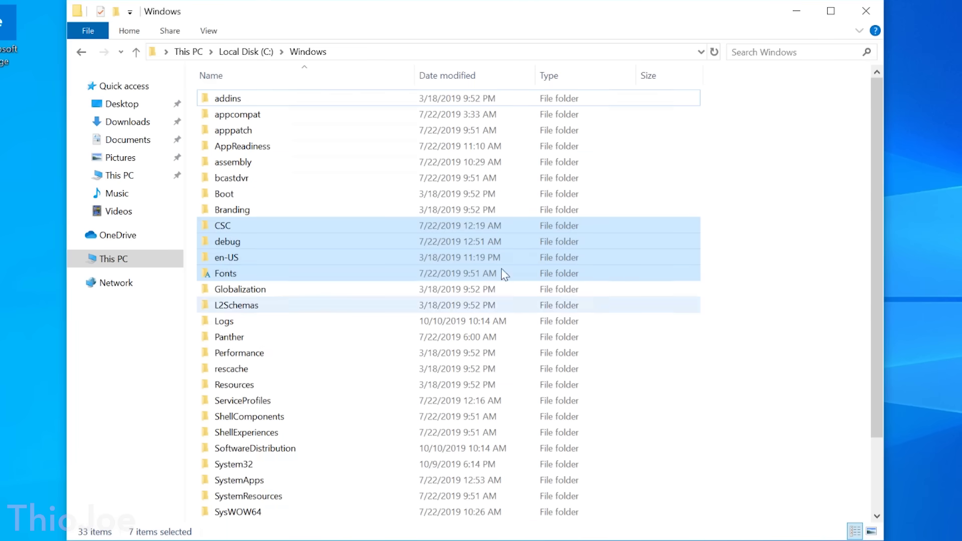
right_click(312, 273)
left_click(236, 446)
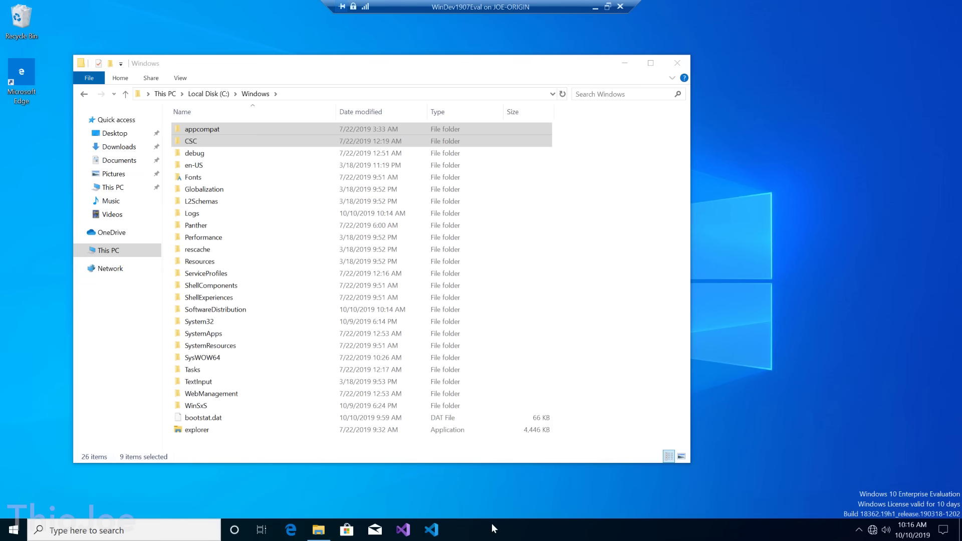
Toggle the taskbar lock off and back on from the taskbar menu
right_click(492, 523)
left_click(513, 495)
right_click(484, 527)
left_click(501, 500)
Select L2Schemas through Resources, then open SysWOW64 and select a block of 196 files
left_click_drag(588, 196, 425, 297)
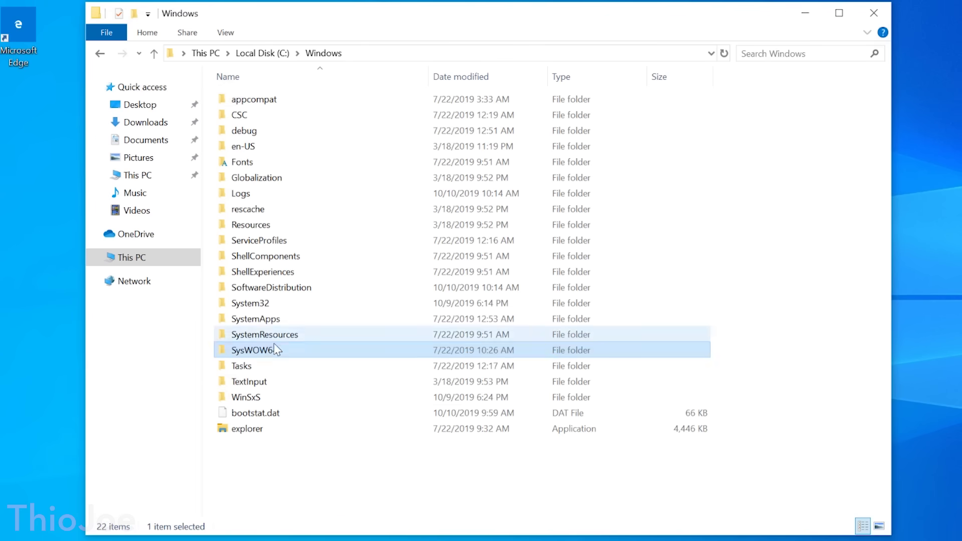
double_click(222, 317)
left_click_drag(559, 250, 279, 304)
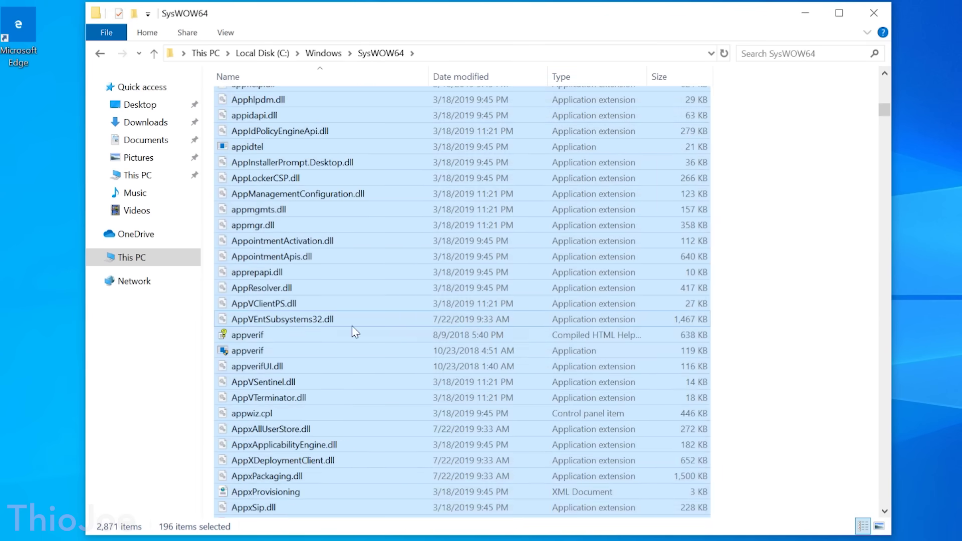
Recycle the 196 selected SysWOW64 files, then the remaining 2,668, skipping files in use
key("Delete")
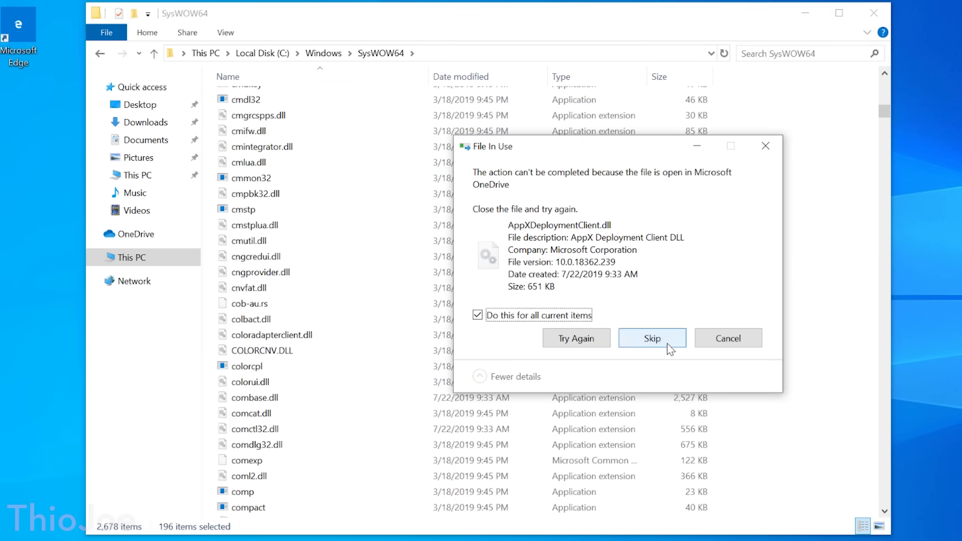
left_click(668, 343)
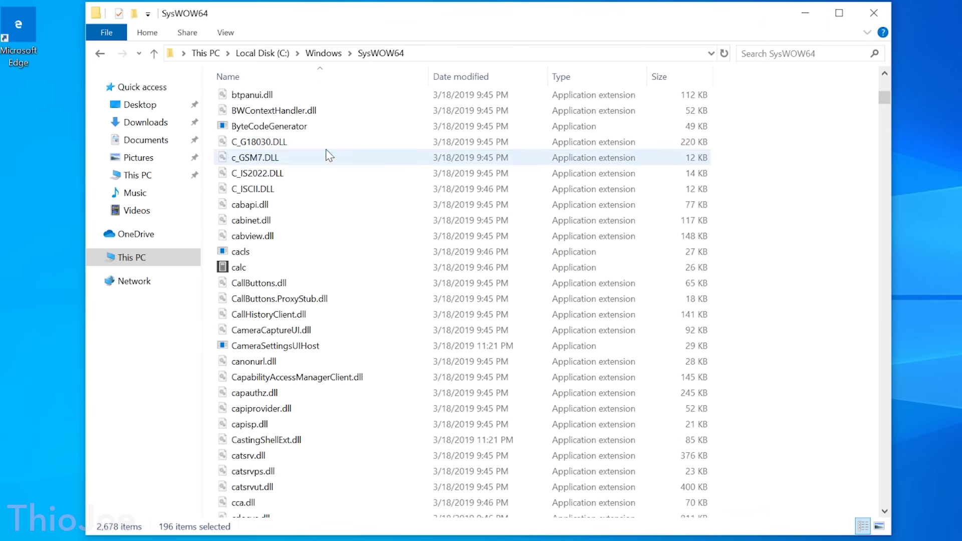
key("End")
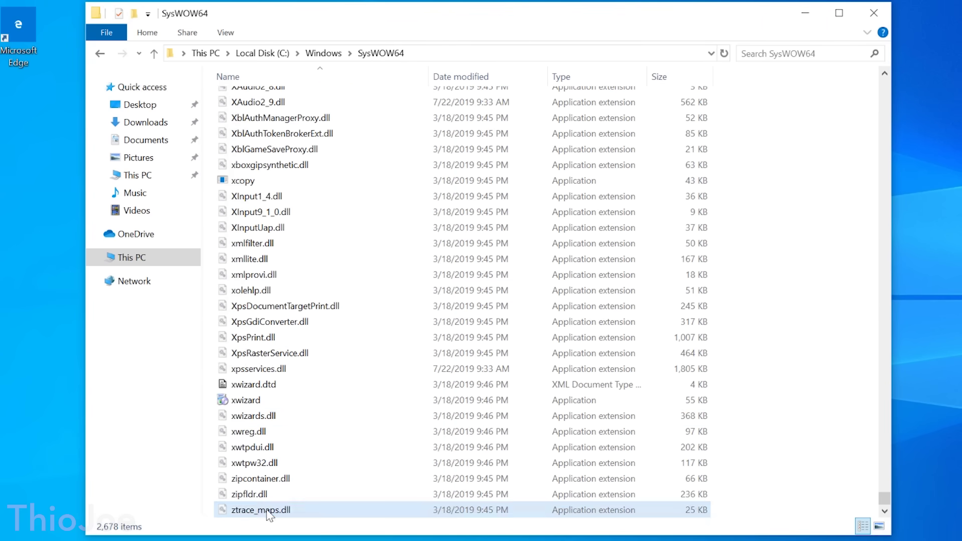
key("Up")
key("End")
key("shift+Home")
key("shift+F10")
key("d")
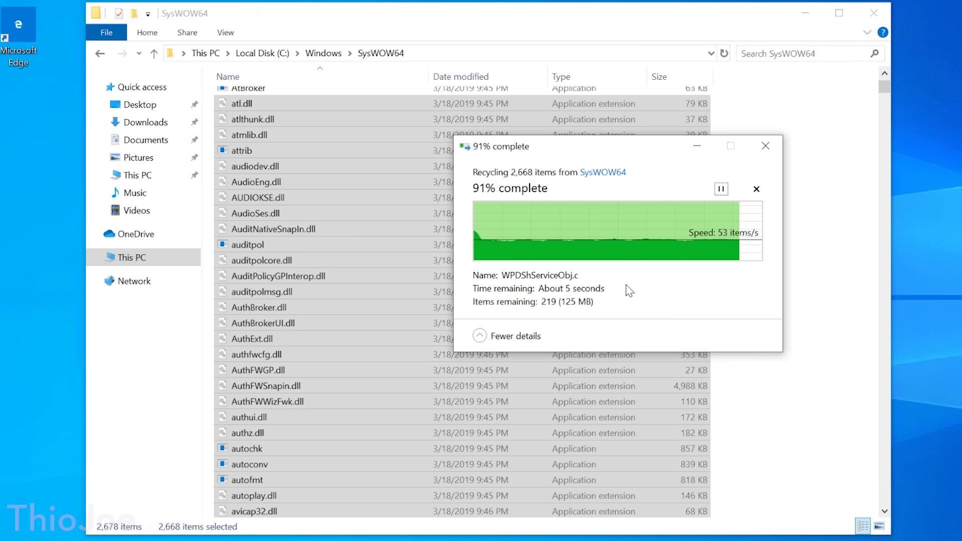
left_click(711, 338)
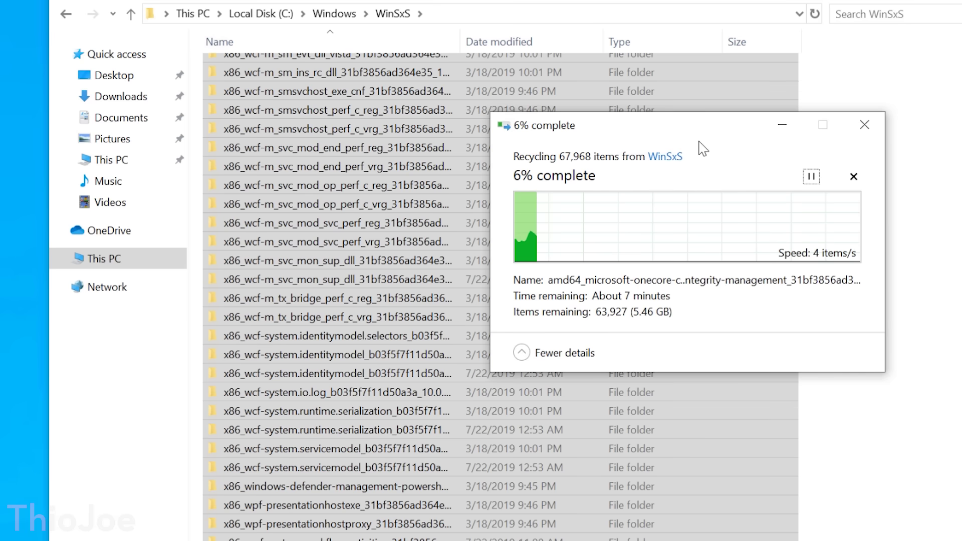
Drag the WinSxS recycling progress window to the right edge of the screen
left_click_drag(700, 143, 959, 151)
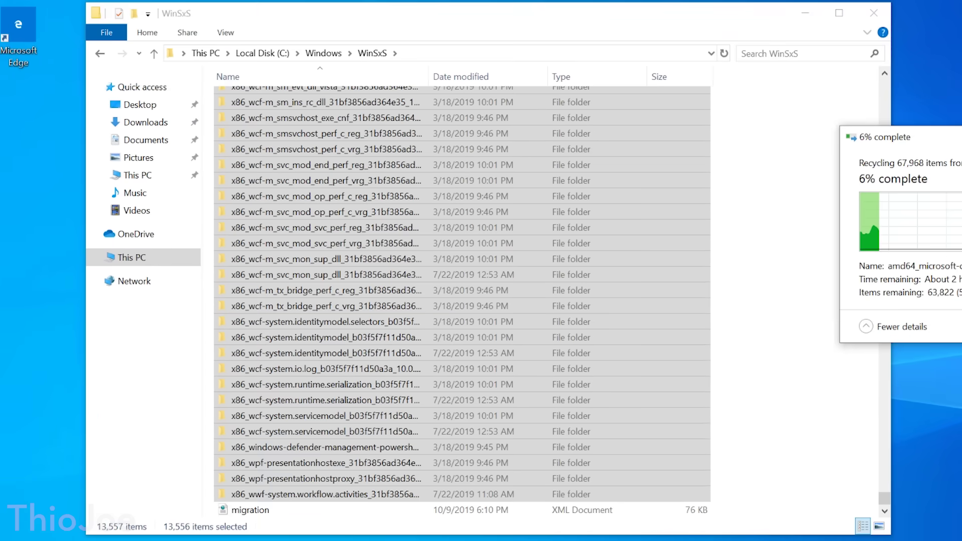
Open a This PC window from the Start menu, close it, and move the error message aside
key("super")
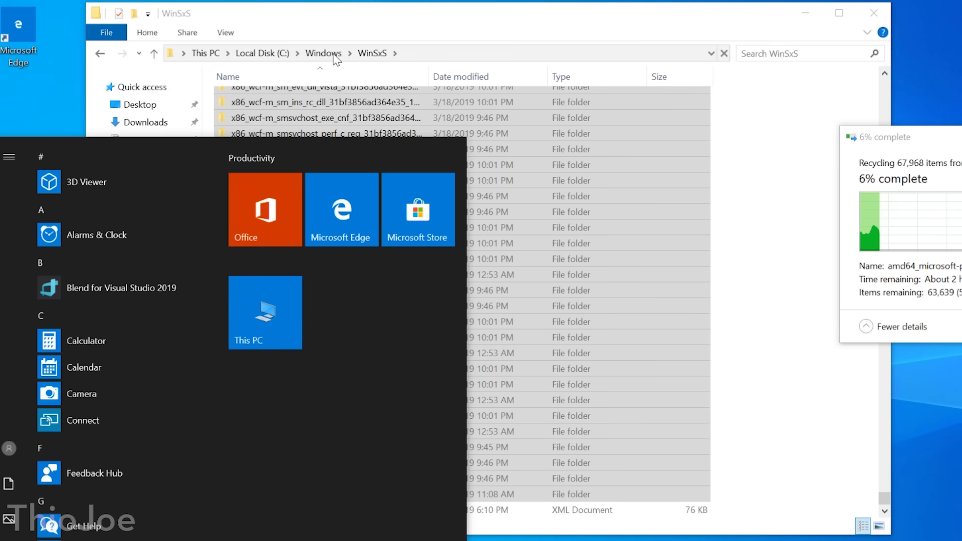
key("super")
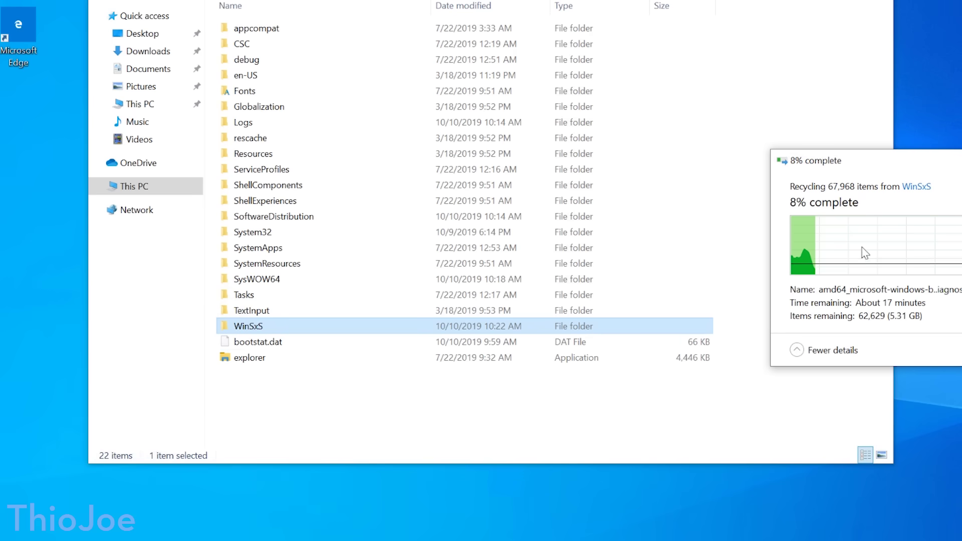
key("super")
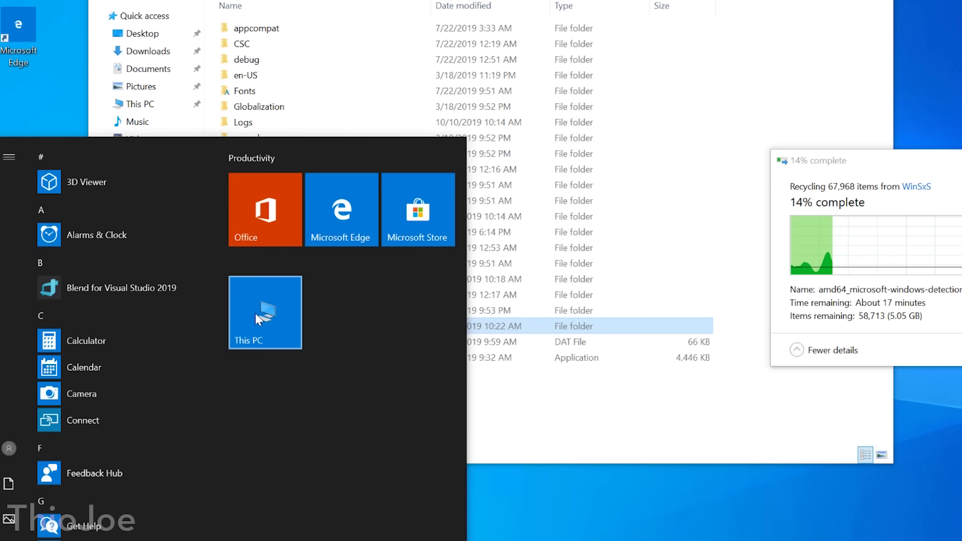
left_click(255, 315)
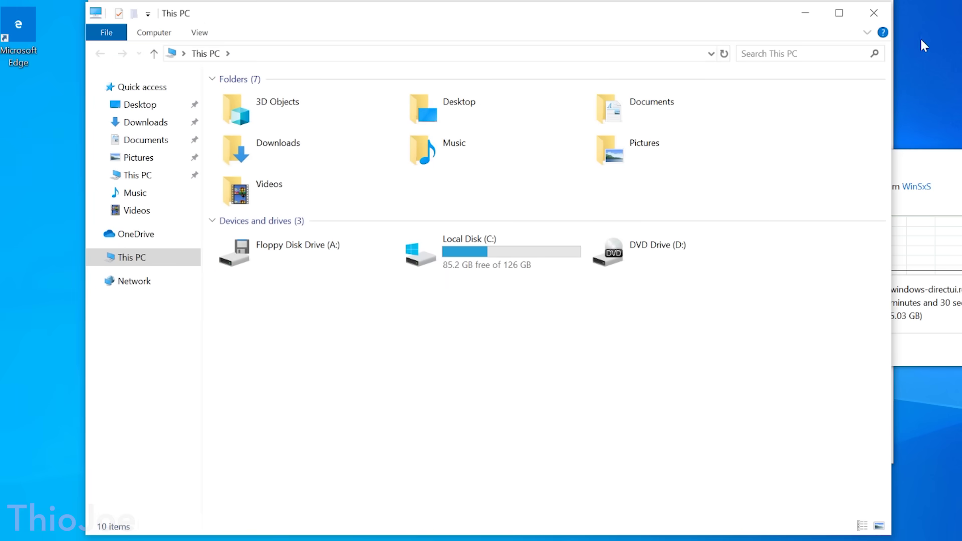
left_click(875, 13)
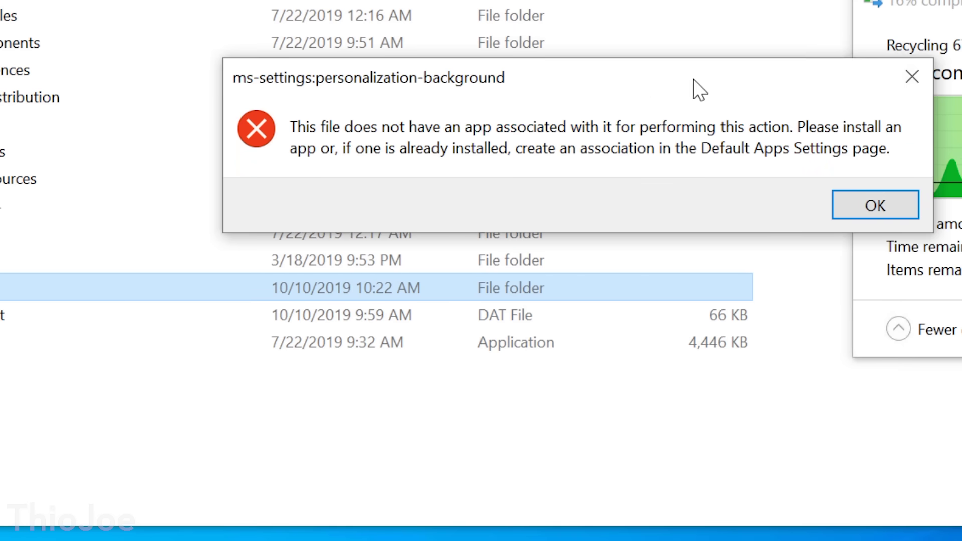
left_click_drag(694, 85, 515, 114)
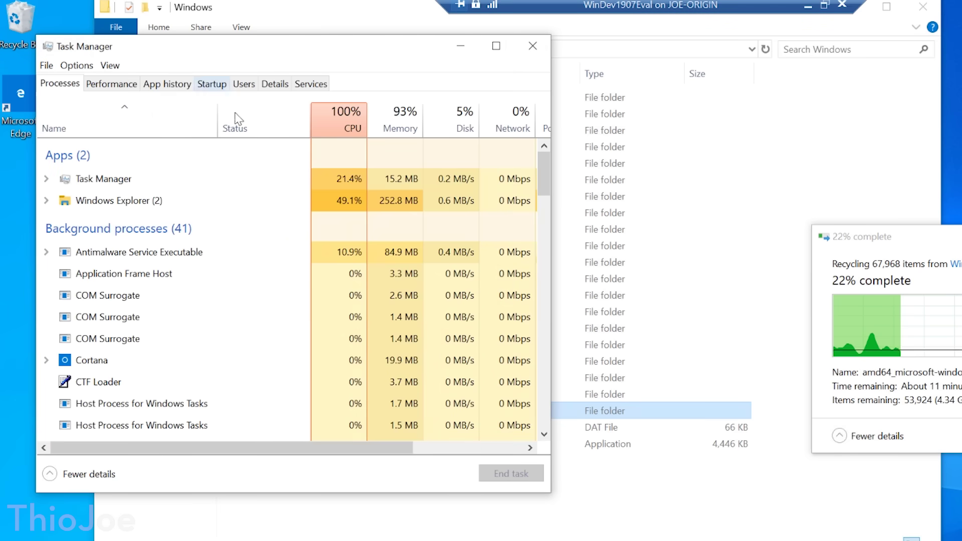
View Task Manager's Performance, Users, Details and Services tabs, then exit the VM's full screen
left_click_drag(544, 185, 541, 429)
scroll(307, 155, "up", 15)
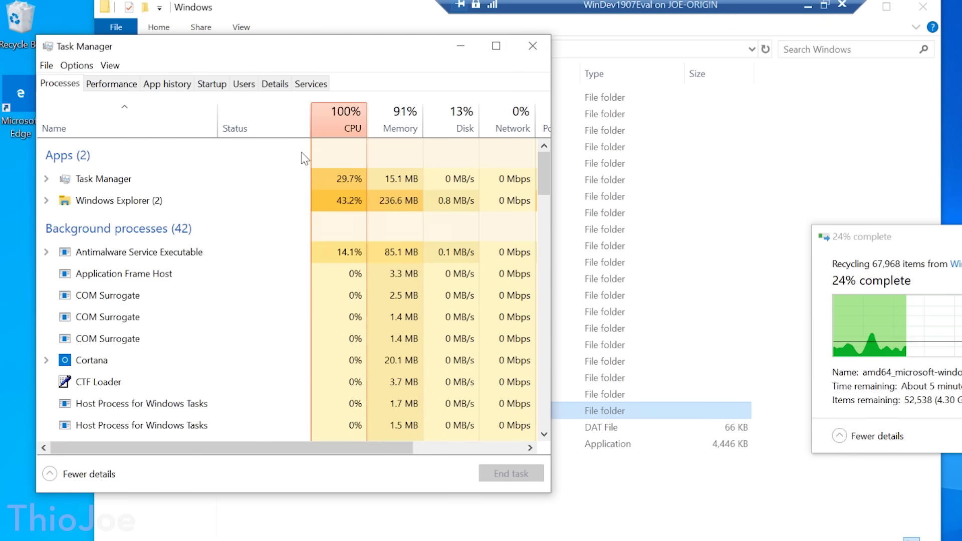
left_click(111, 84)
left_click(244, 84)
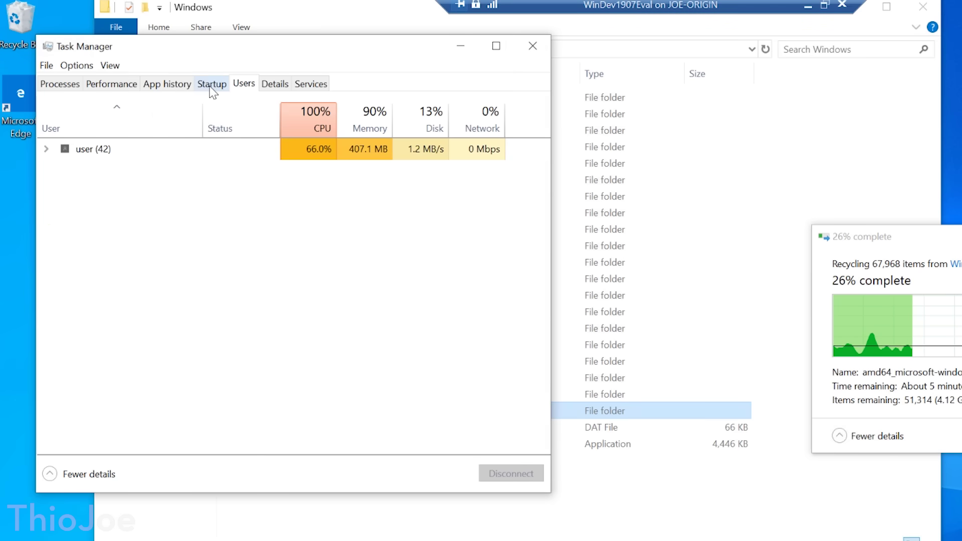
left_click(275, 83)
left_click(307, 84)
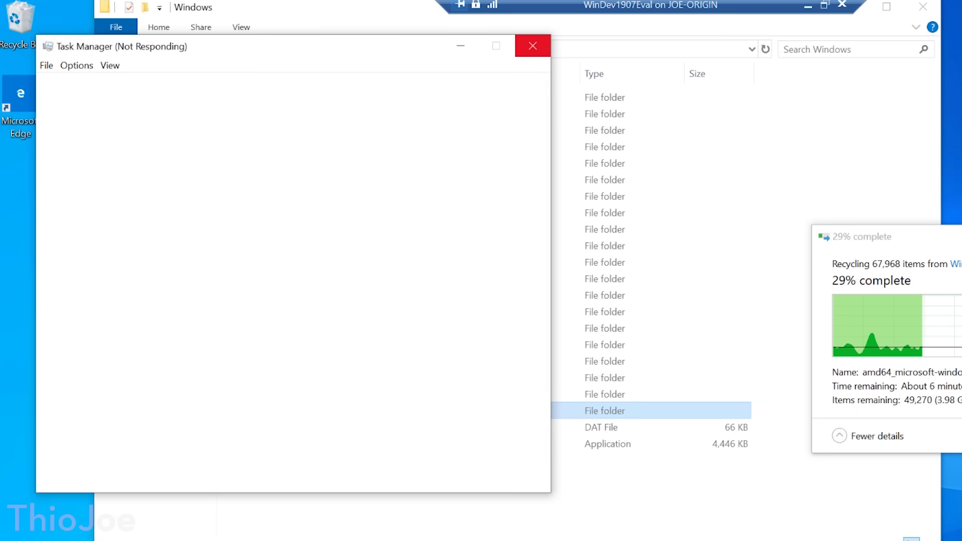
key("ctrl+alt+Break")
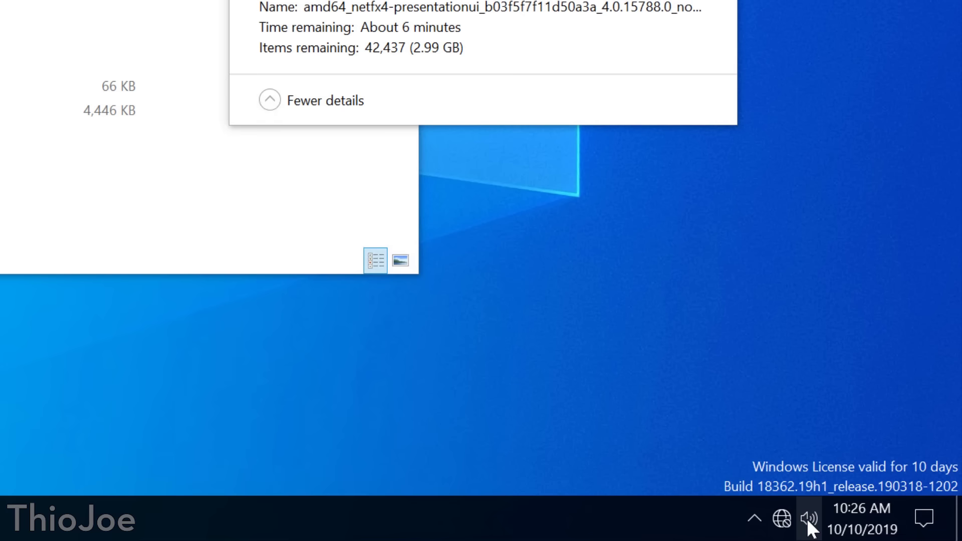
Bring up the taskbar context menu, then the Windows search panel
right_click(275, 527)
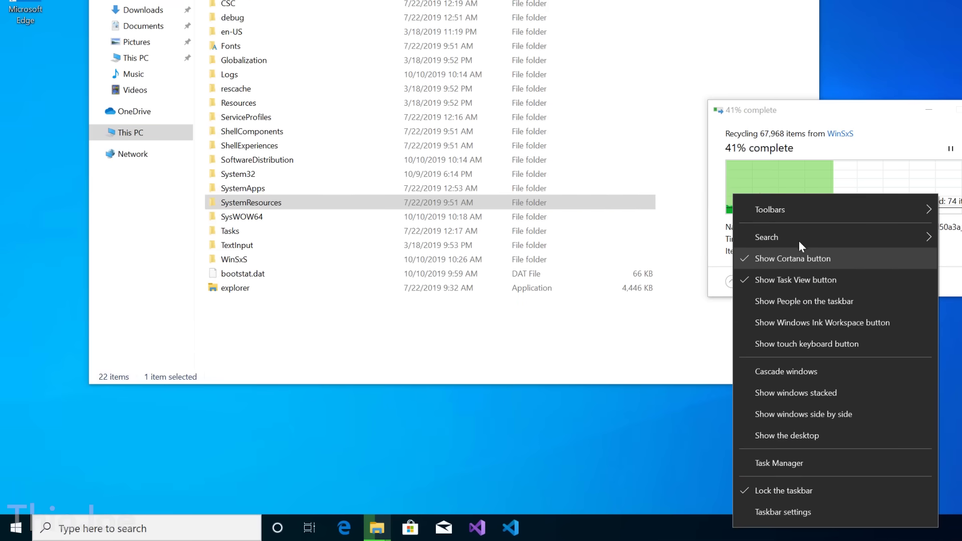
left_click(174, 526)
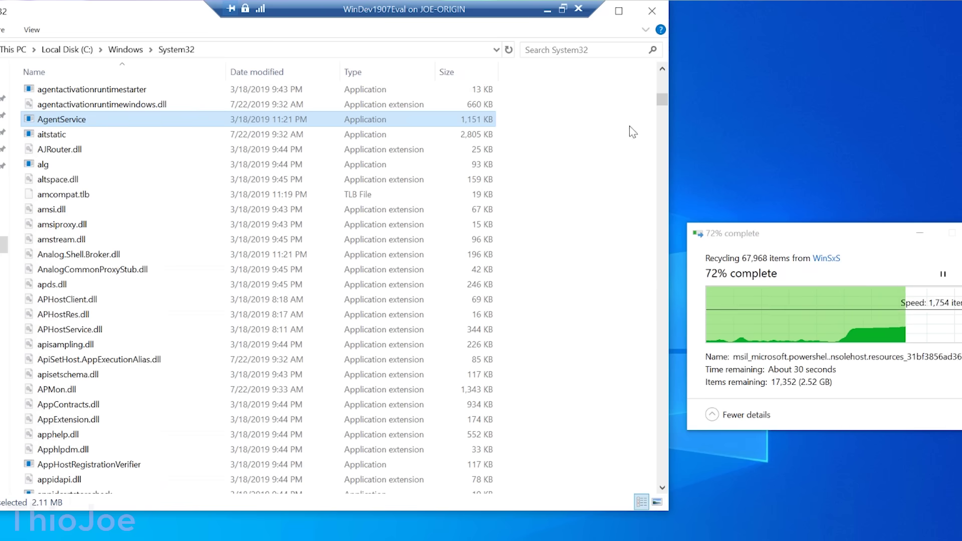
Recycle System32 files down to wpd_ci.dll, enlarging the progress window and skipping all in-use files
scroll(666, 474, "down", 20)
left_click(151, 470, "shift")
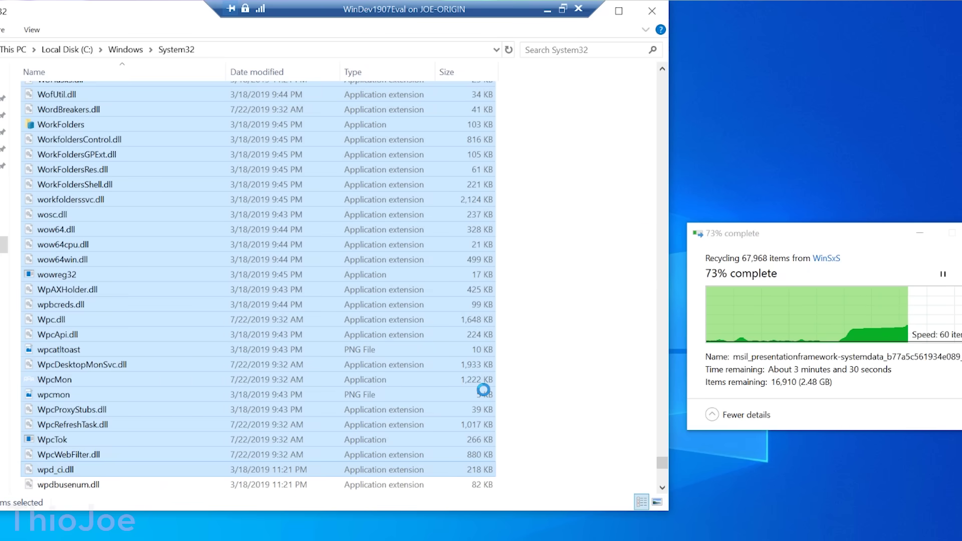
key("Delete")
left_click_drag(795, 223, 795, 112)
left_click_drag(742, 126, 730, 121)
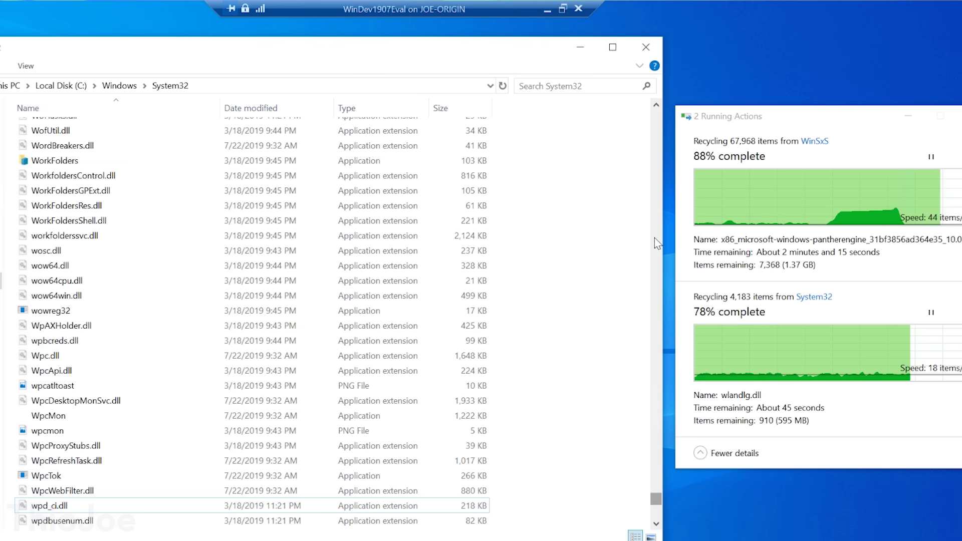
left_click(698, 453)
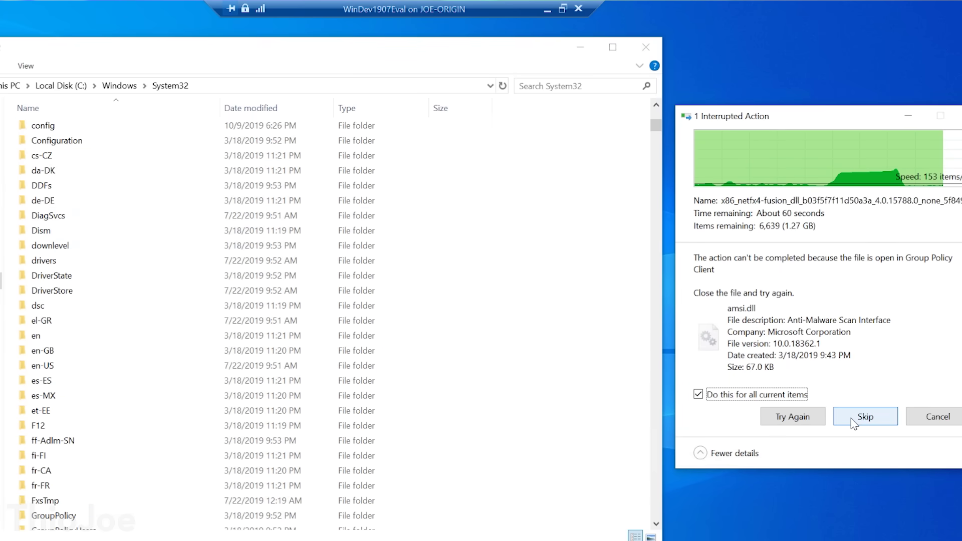
left_click(855, 477)
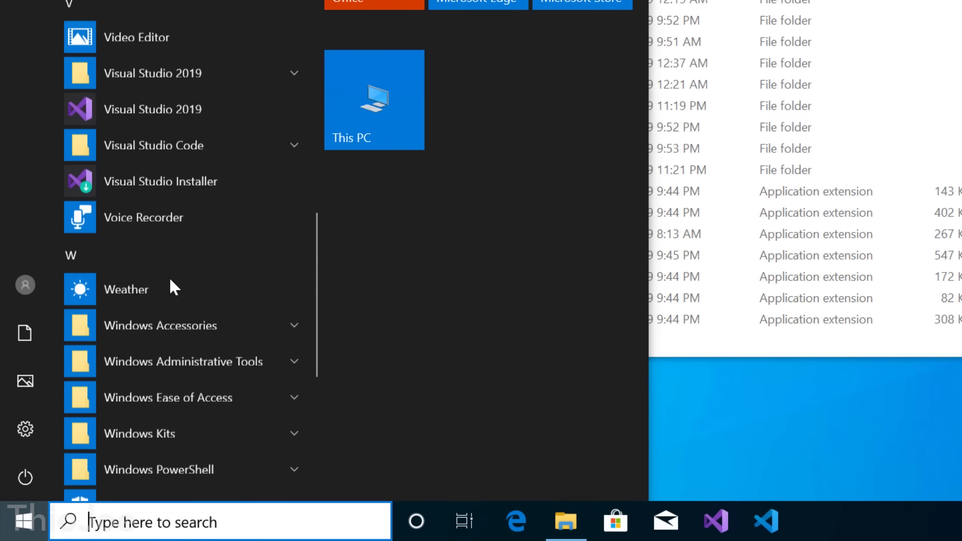
Expand Windows Administrative Tools in the Start menu app list
scroll(172, 283, "down", 3)
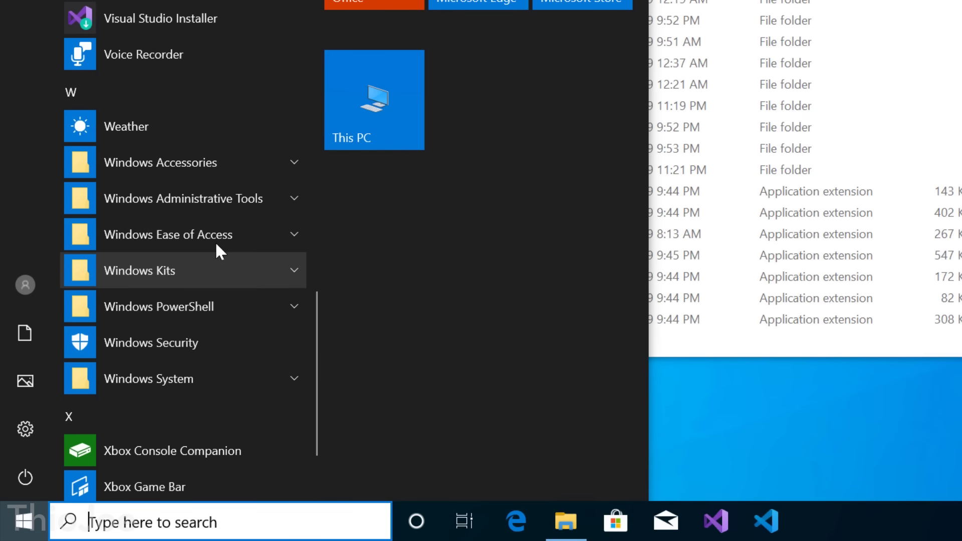
left_click(202, 202)
scroll(200, 212, "down", 10)
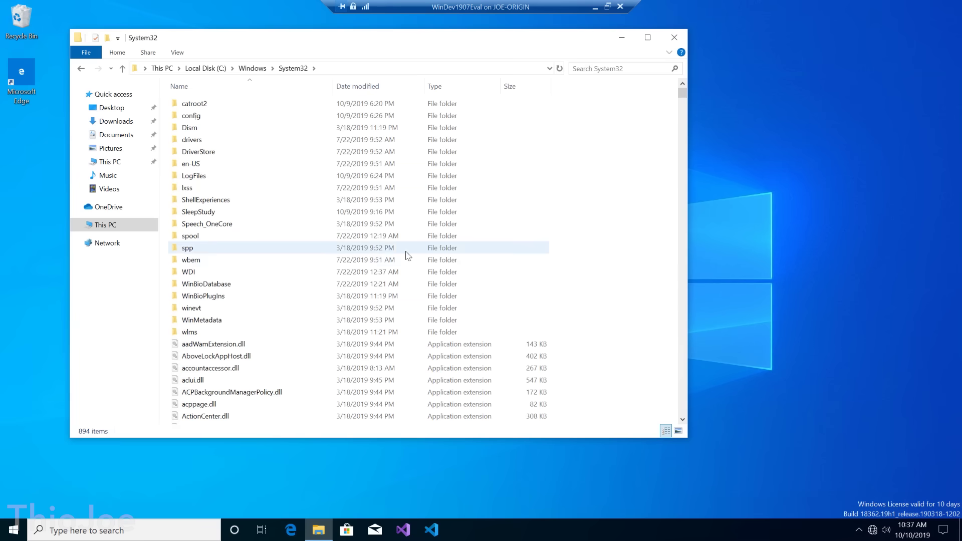
Delete the seven selected System32 folders, then all contents of SystemApps and SystemResources
right_click(236, 163)
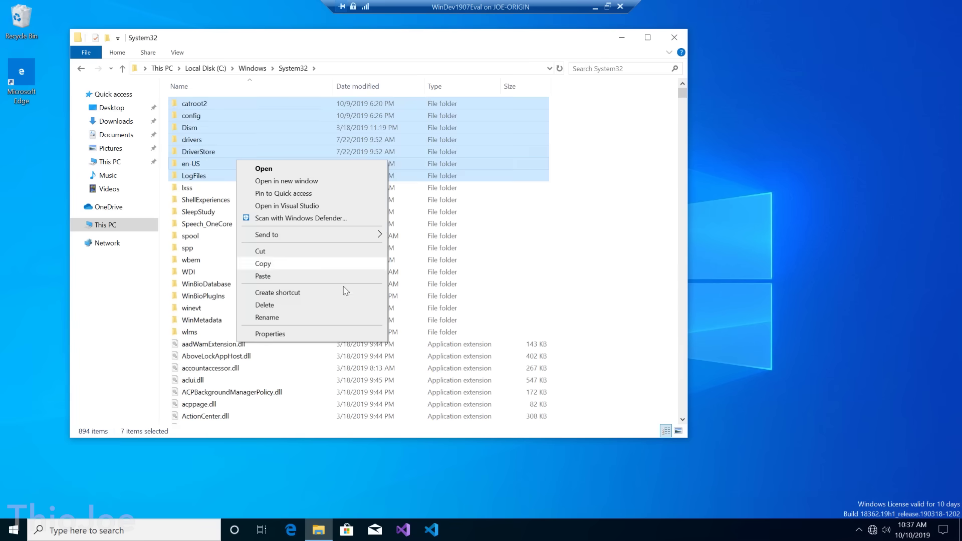
left_click(345, 305)
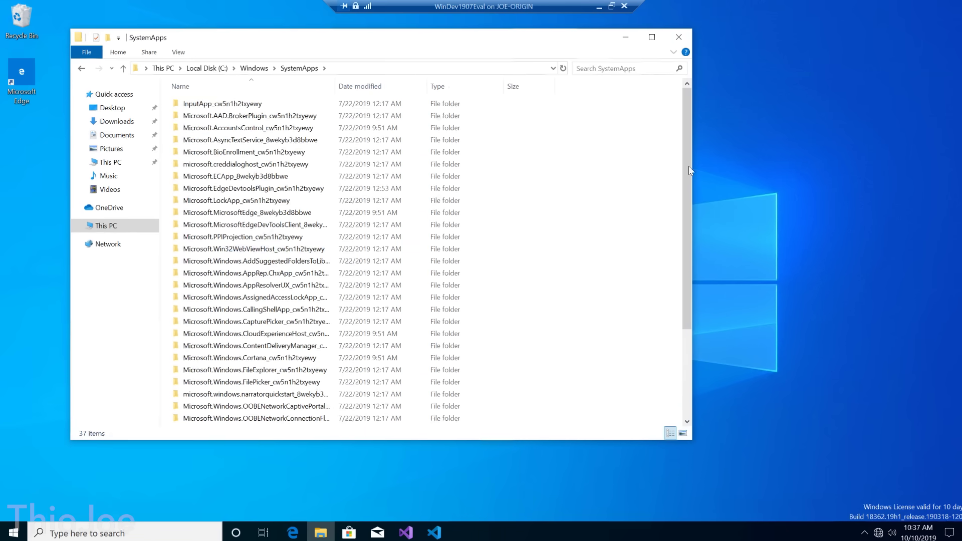
key("ctrl+a")
key("Delete")
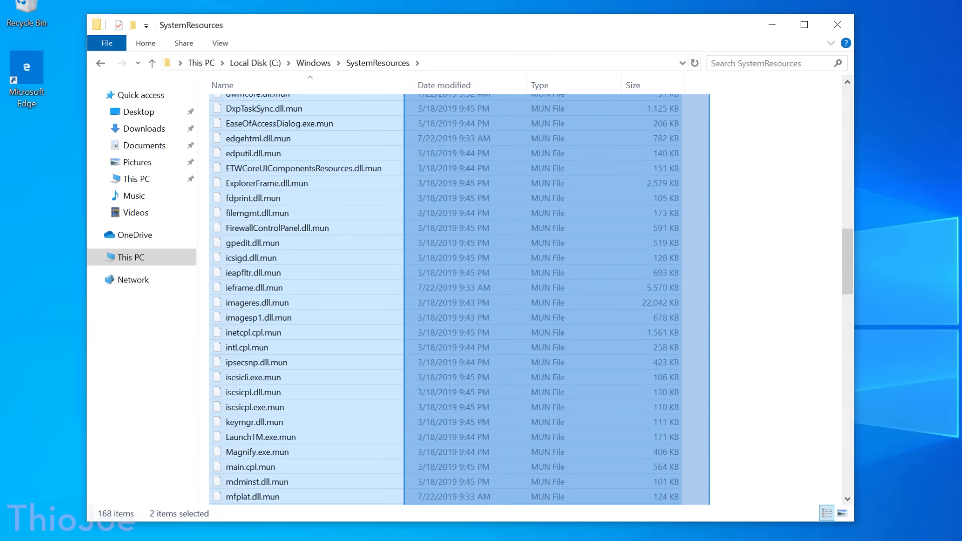
key("Delete")
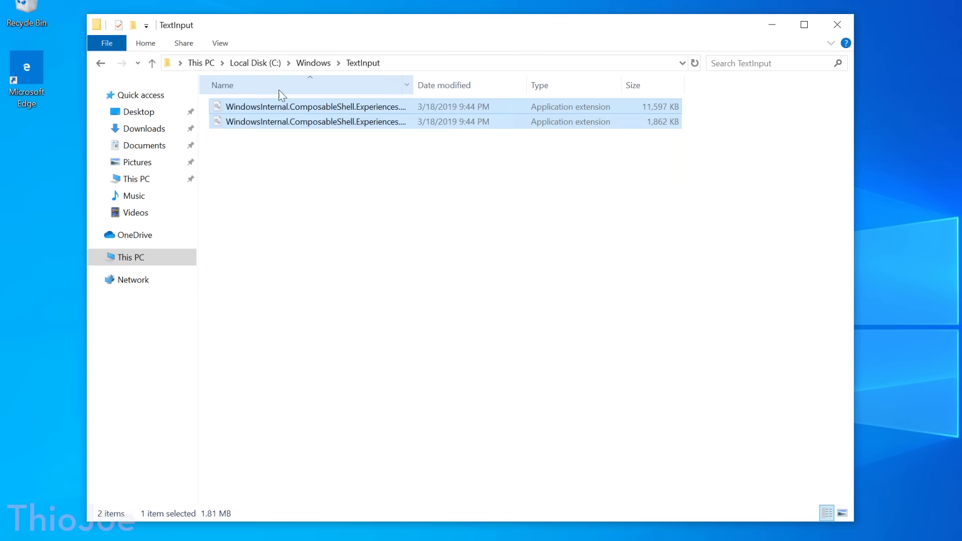
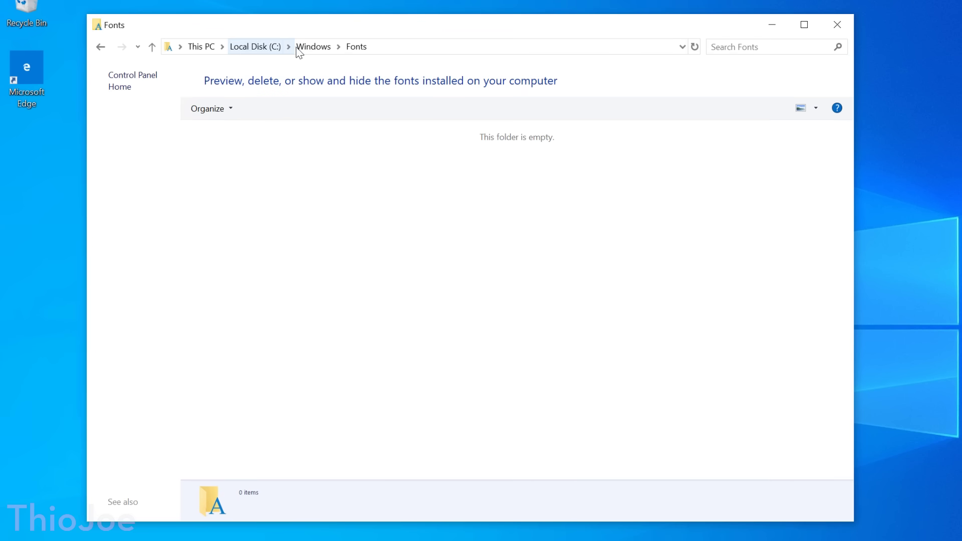
Go up to the Windows folder, then open This PC in a new window and close it
left_click(308, 49)
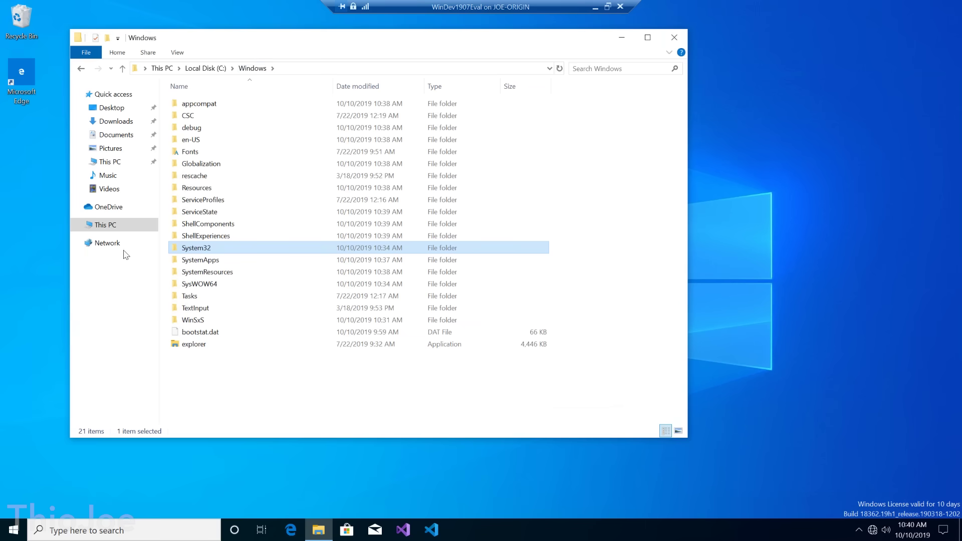
left_click(13, 529)
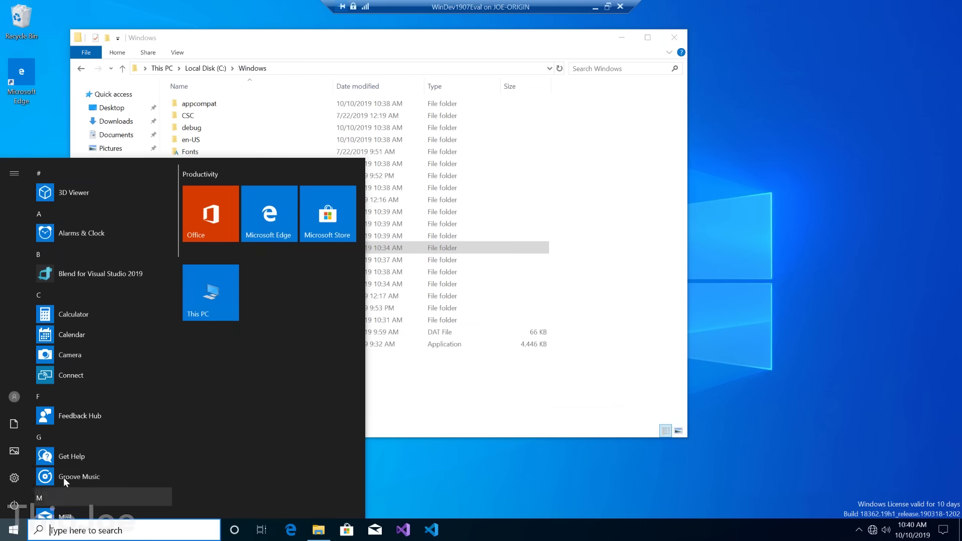
left_click(221, 296)
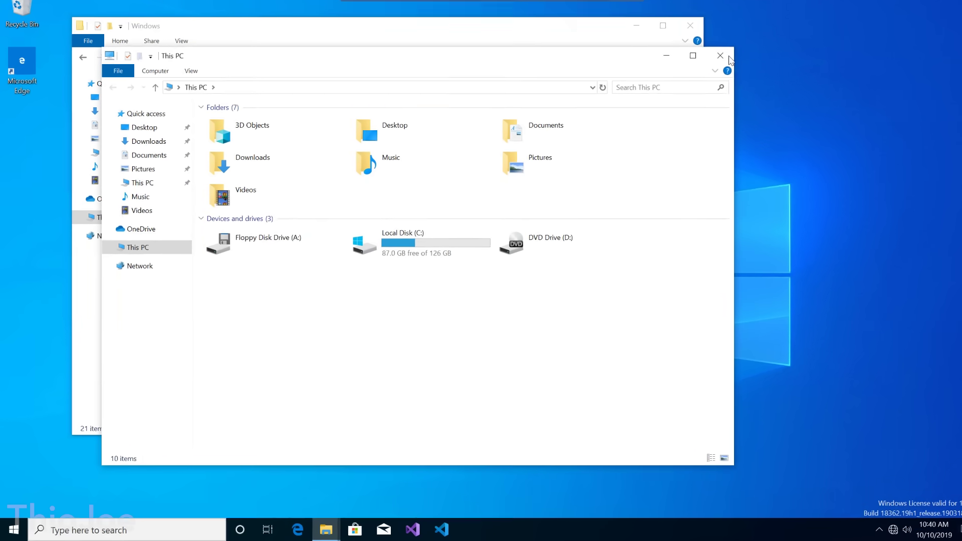
left_click(729, 57)
Toggle the Start menu account options, then open a new Explorer window
left_click(6, 529)
left_click(22, 393)
left_click(50, 330)
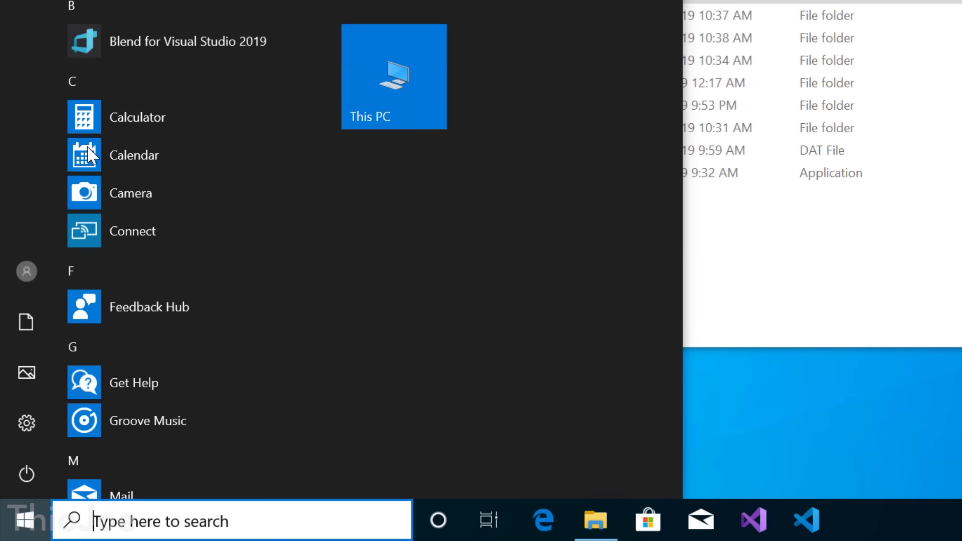
left_click(26, 271)
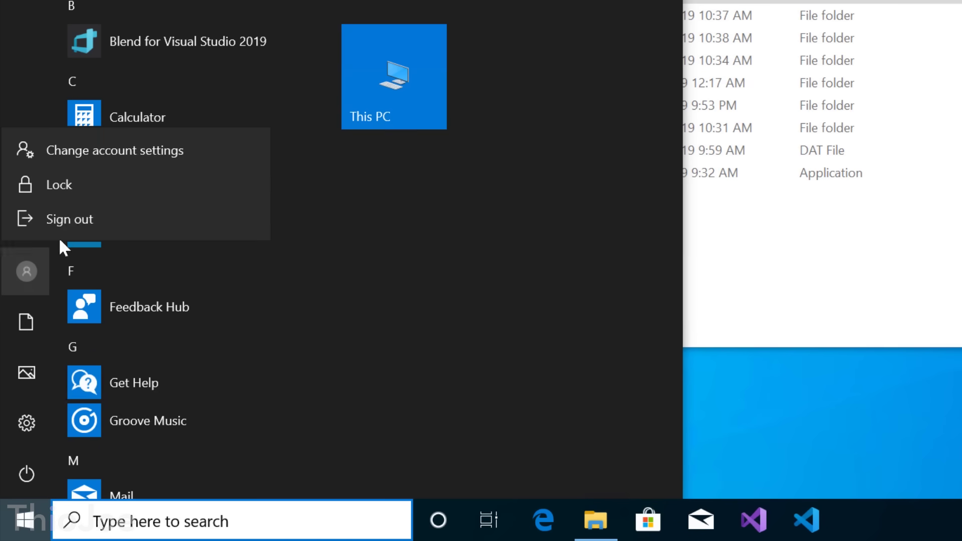
left_click(18, 266)
left_click(22, 261)
left_click(27, 318)
left_click(27, 317)
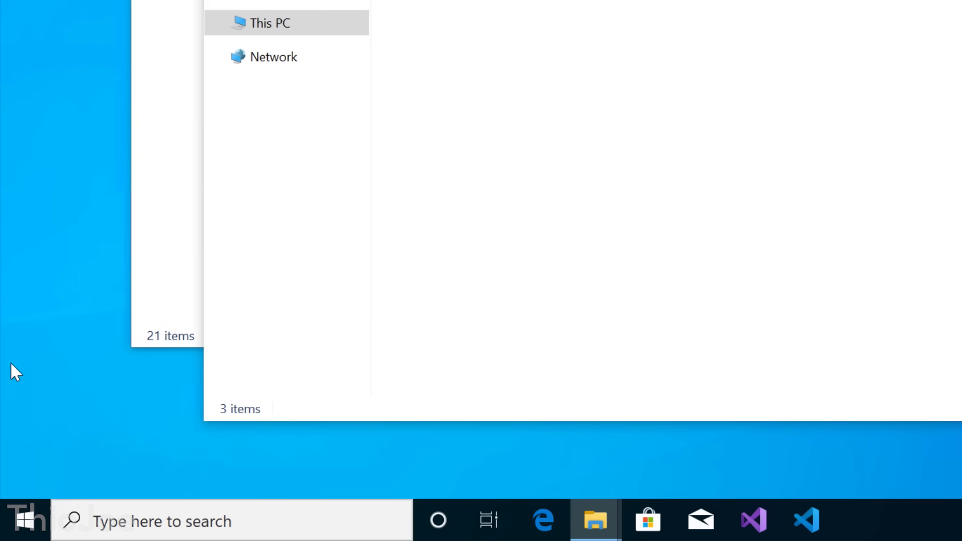
Add a New folder with its default name and a New Bitmap image to the desktop
key("super")
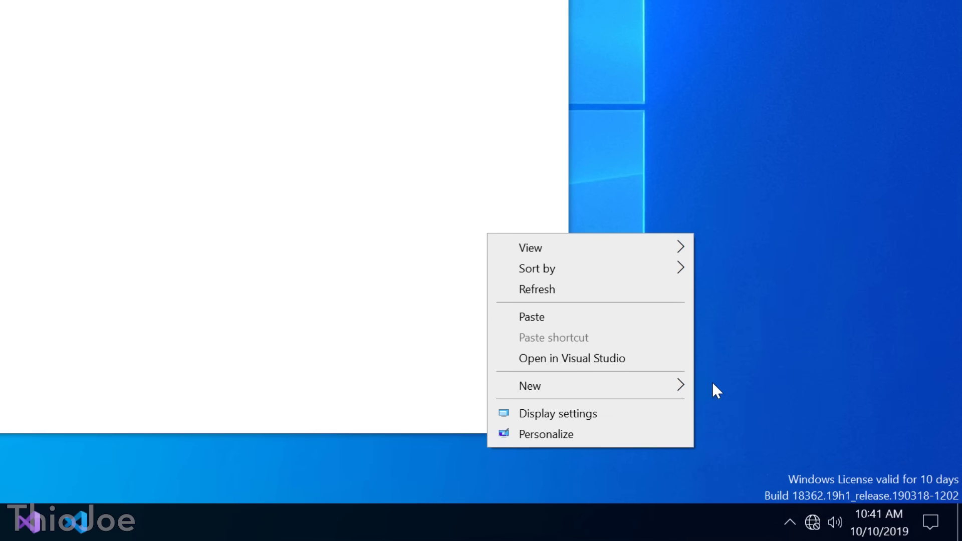
left_click(721, 389)
key("Return")
right_click(618, 317)
mouse_move(613, 256)
left_click(678, 307)
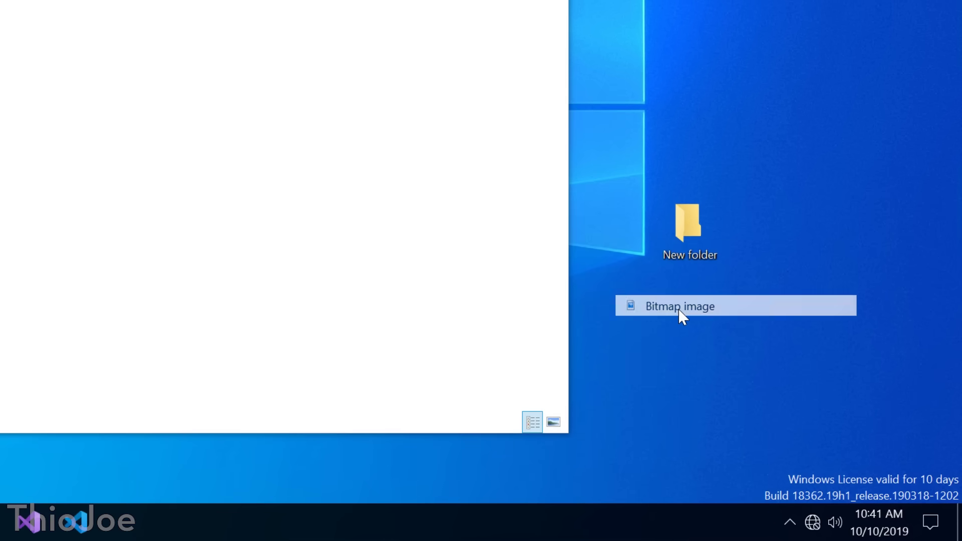
Browse This PC, Desktop and Downloads in Explorer, then close the window
right_click(669, 312)
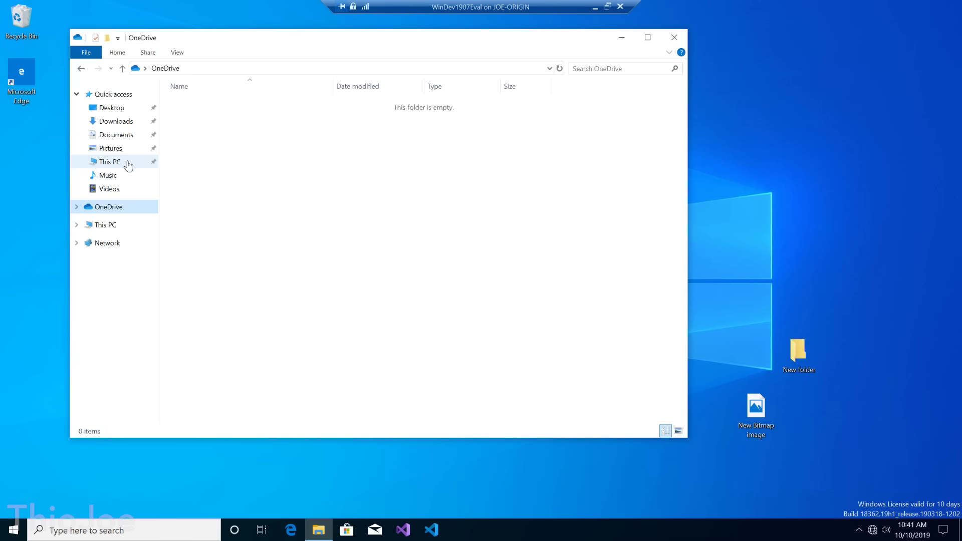
left_click(127, 162)
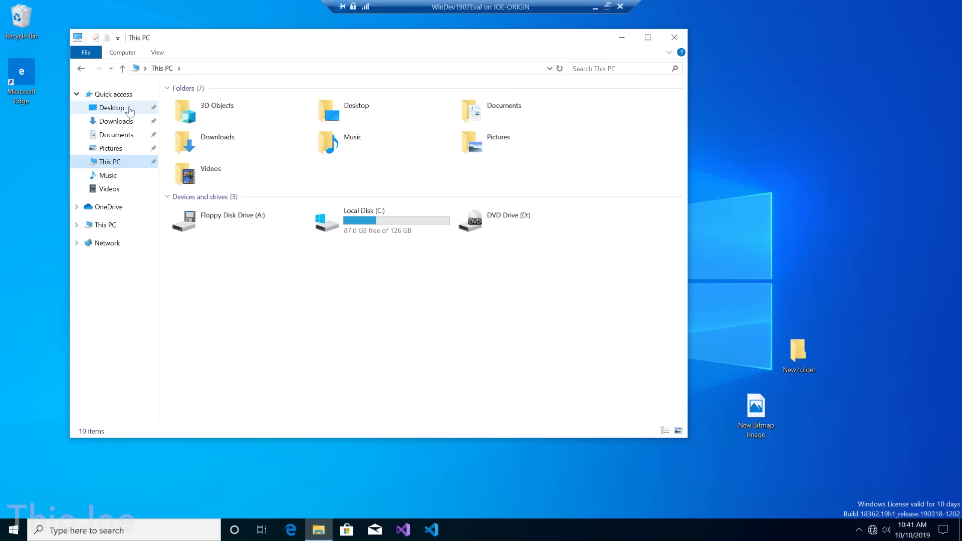
left_click(127, 109)
left_click(125, 123)
left_click(675, 37)
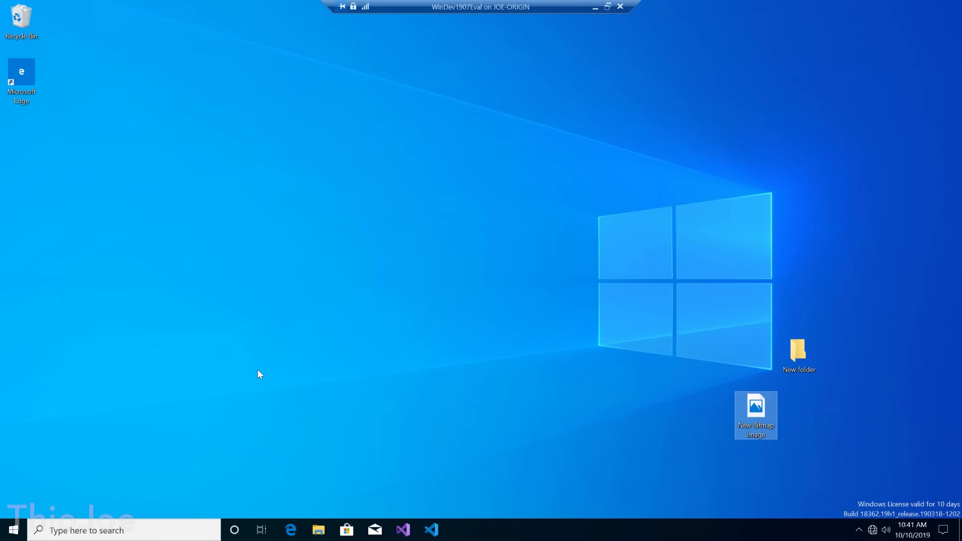
Open and dismiss the search pane, then open a File Explorer window and close it with Alt+F4
left_click(8, 532)
left_click(109, 528)
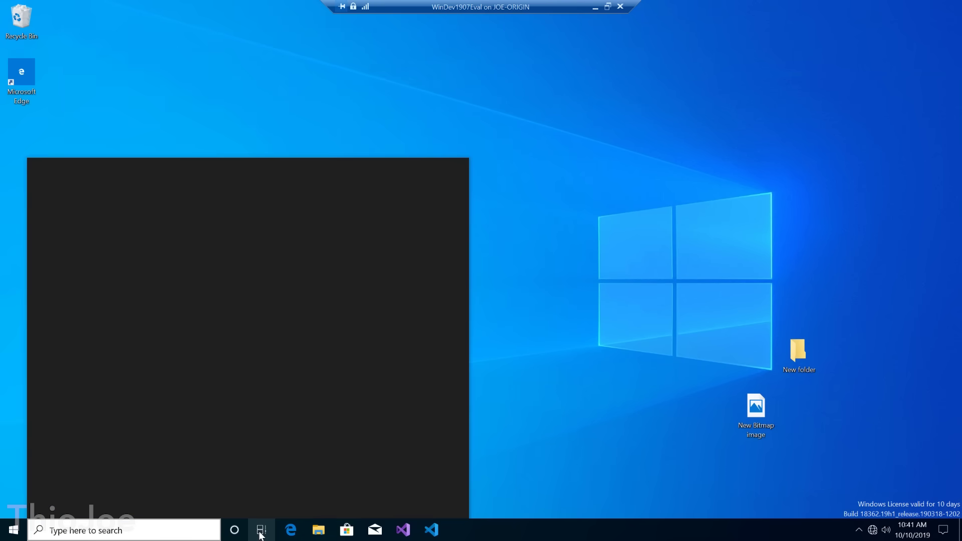
left_click(260, 534)
left_click(319, 530)
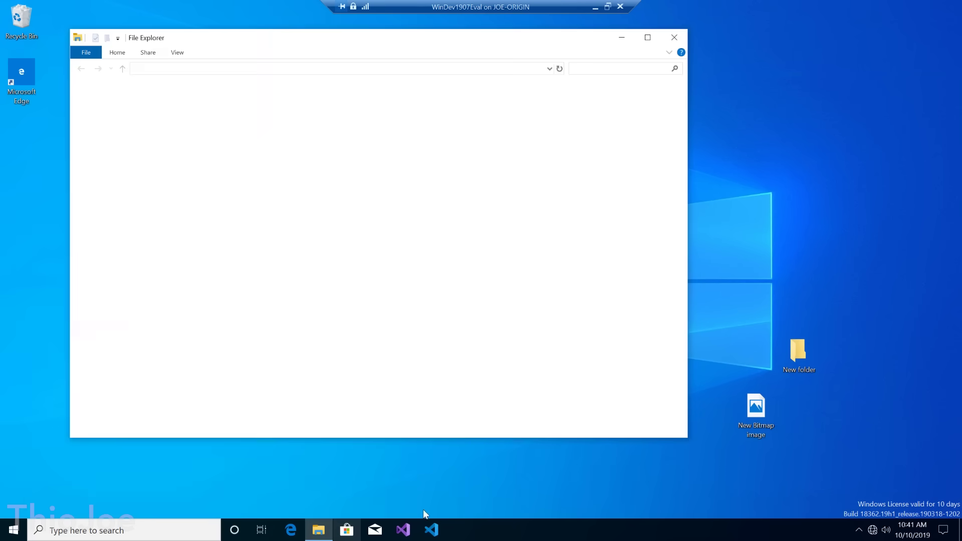
key("alt+F4")
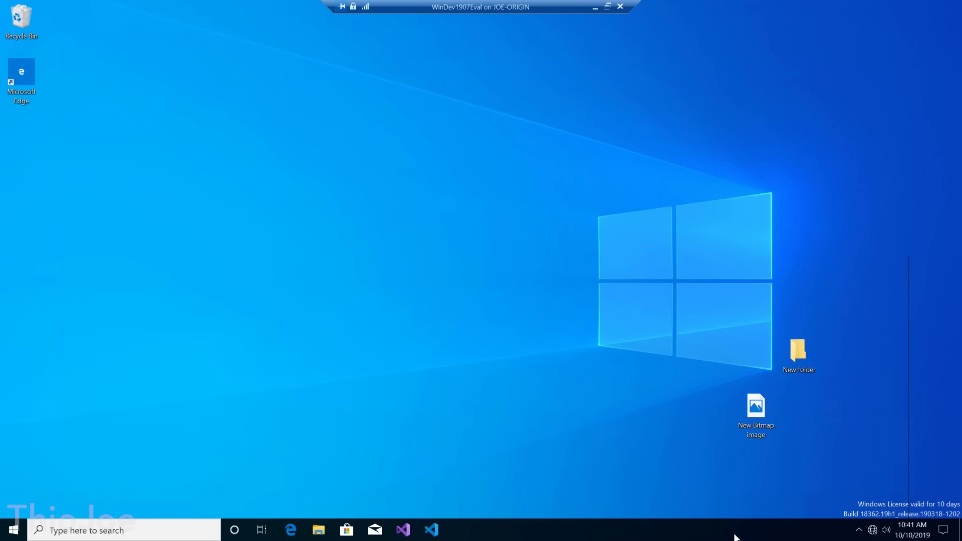
Open the Recycle Bin showing 19,050 deleted items from System32 and SysWOW64
right_click(709, 532)
right_click(685, 531)
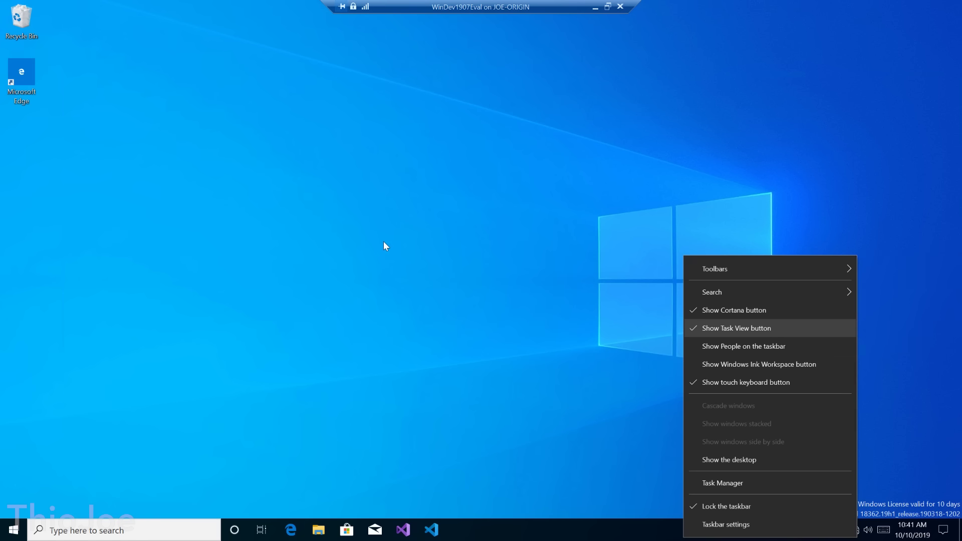
left_click(369, 252)
double_click(35, 29)
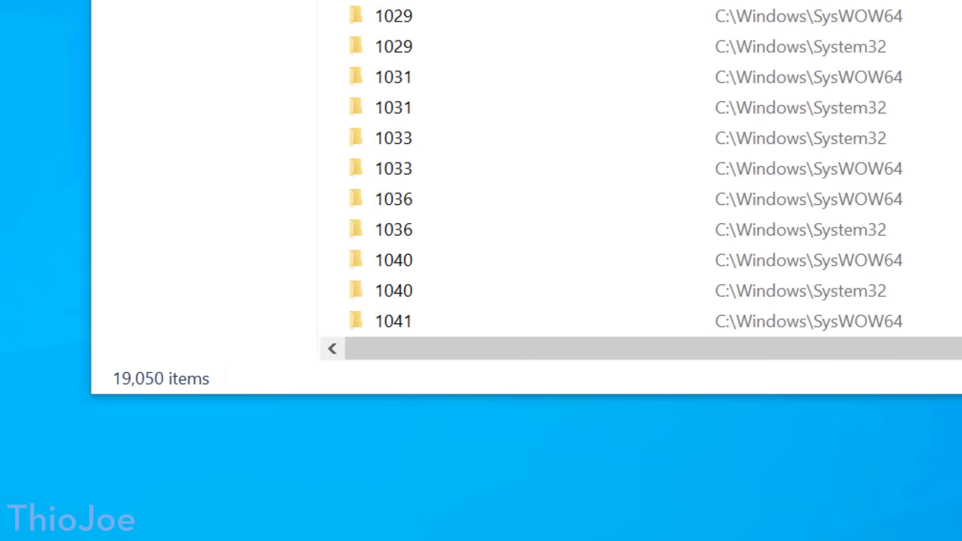
Bring up the Power options from the Start menu
left_click(20, 525)
left_click(15, 484)
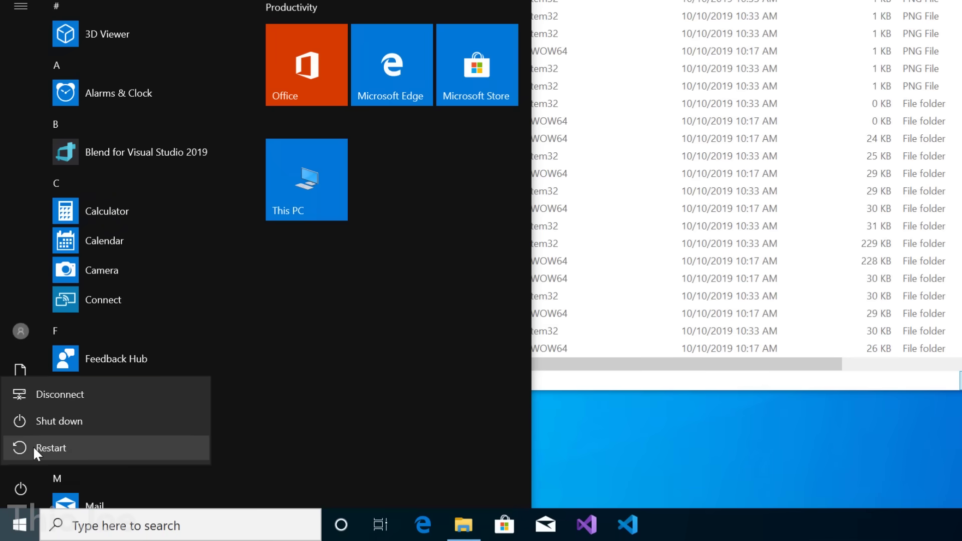
key("Escape")
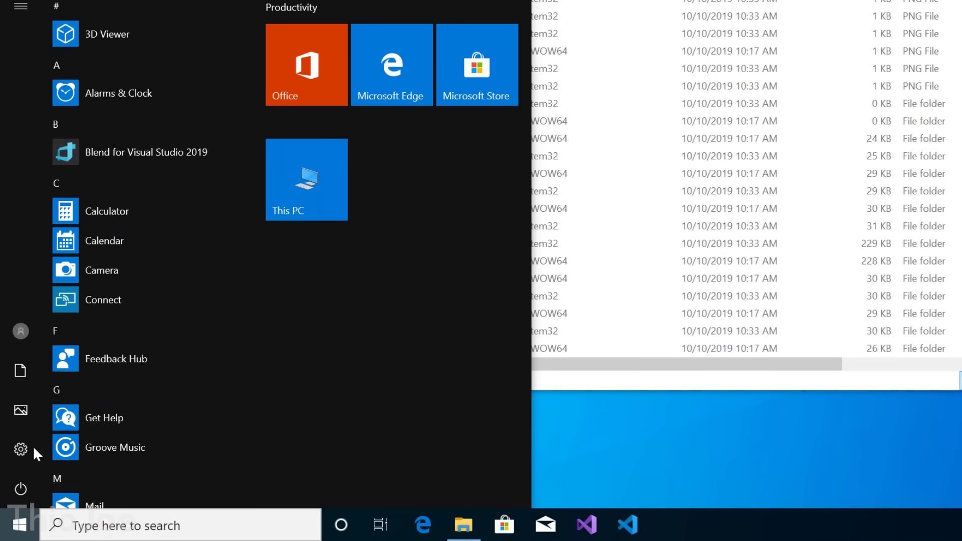
left_click(20, 489)
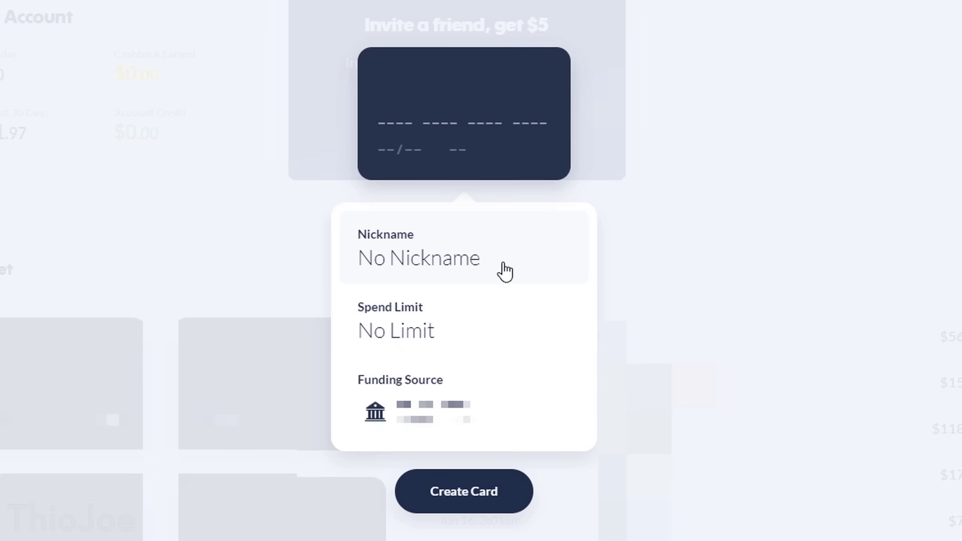
Nickname the new card 'Test' and create it
left_click(505, 271)
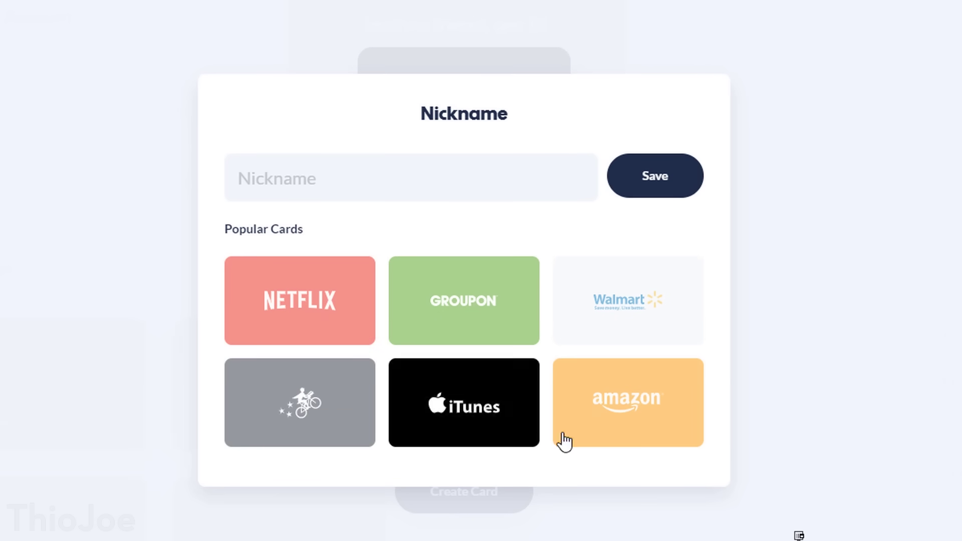
left_click(402, 176)
type("Test")
left_click(633, 178)
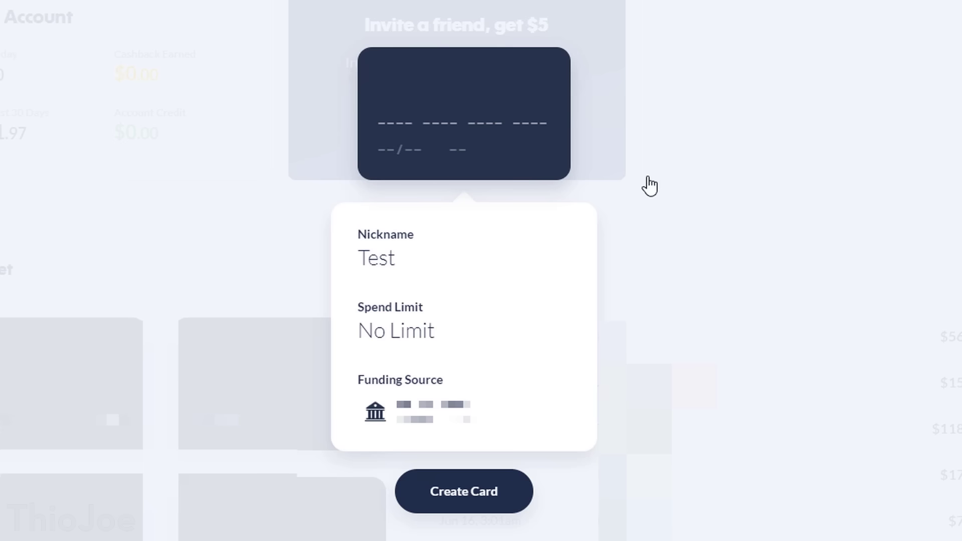
left_click(466, 494)
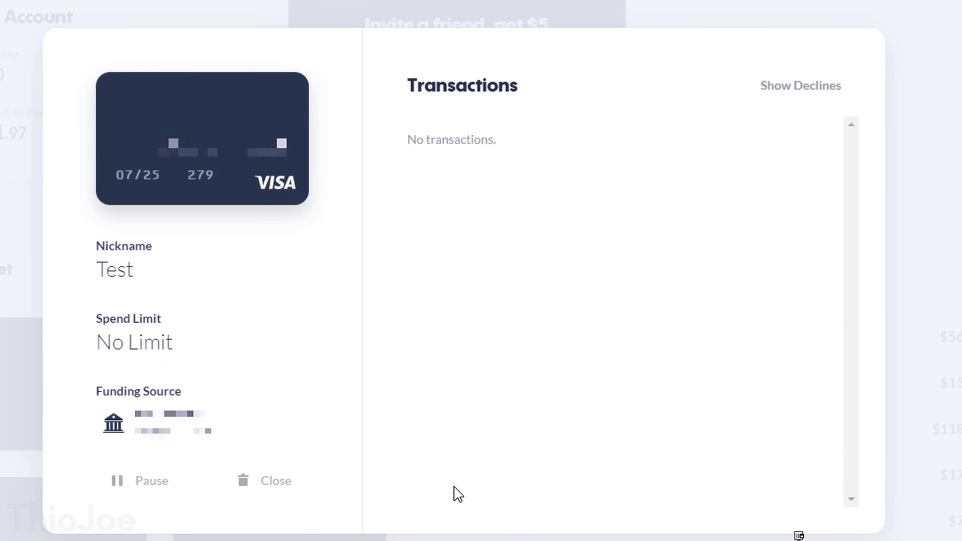
Make the Test card single-use with a $55 spend limit
left_click(307, 320)
left_click(242, 446)
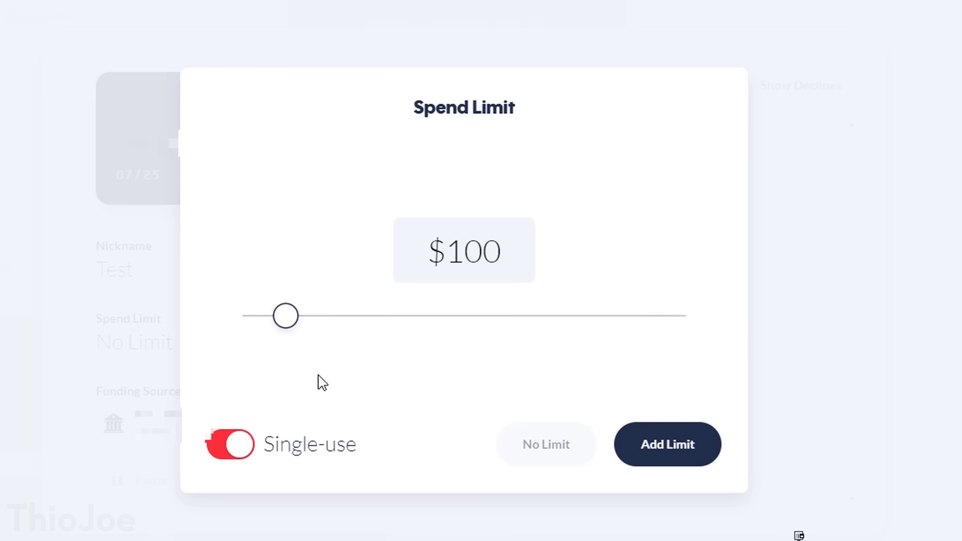
left_click_drag(271, 319, 273, 320)
left_click(677, 455)
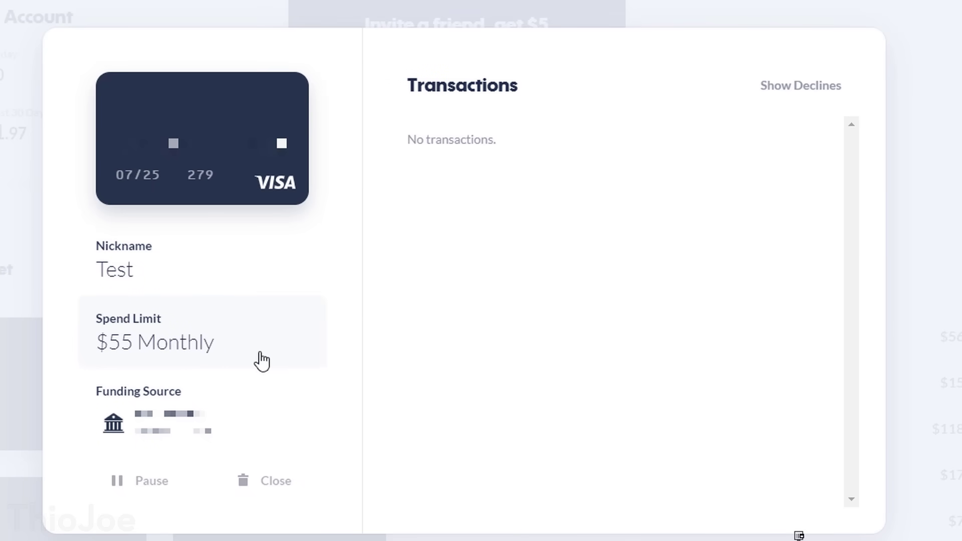
Remove the Test card's spend limit, then try a $280 per-year limit
left_click(261, 361)
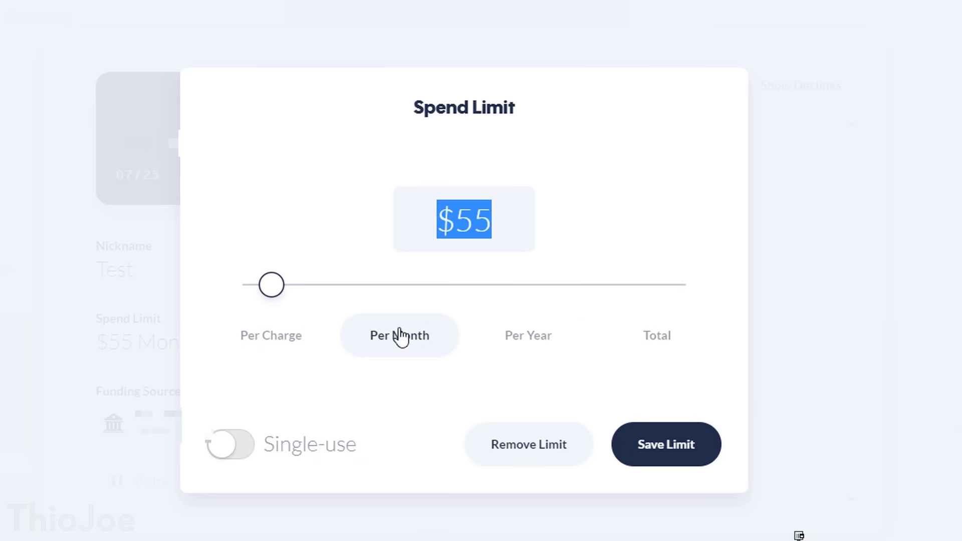
left_click(531, 445)
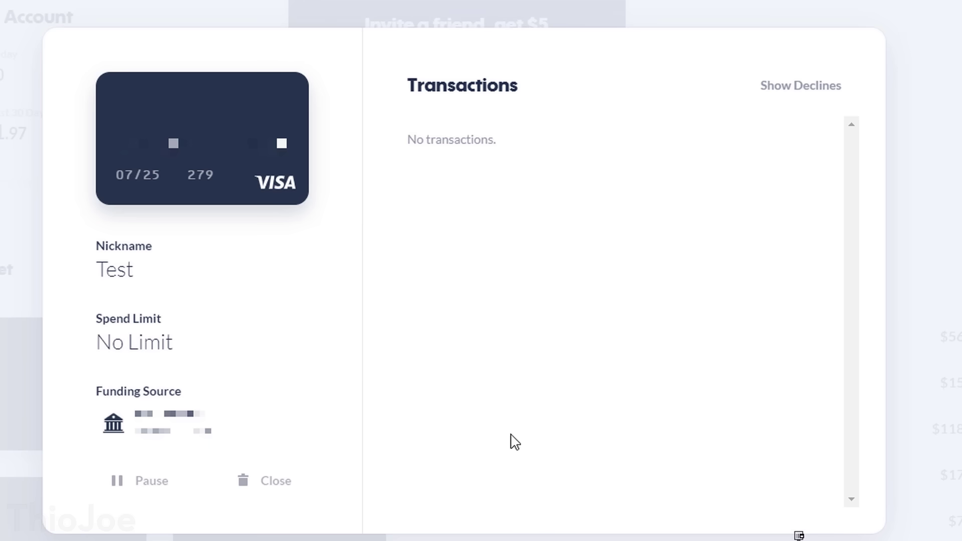
left_click(199, 345)
left_click(556, 334)
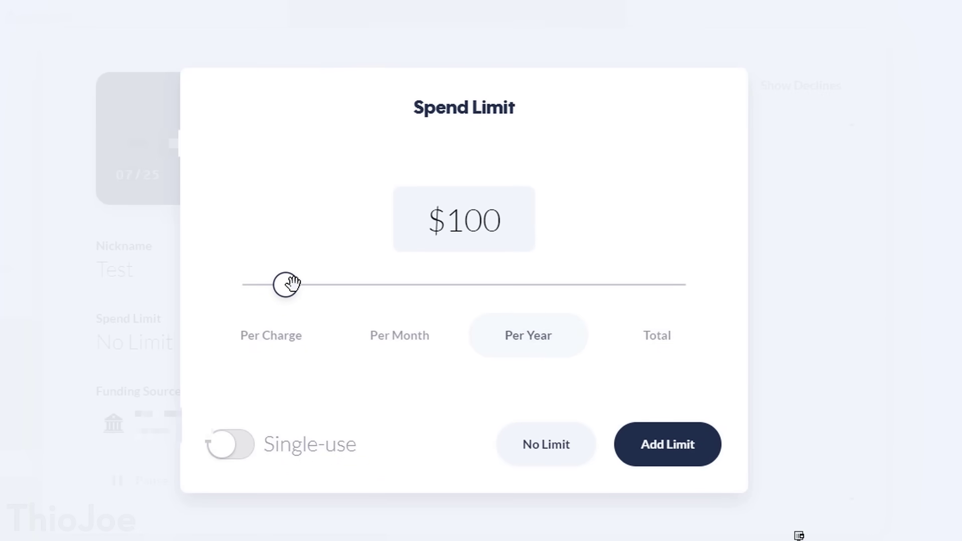
left_click_drag(287, 283, 248, 295)
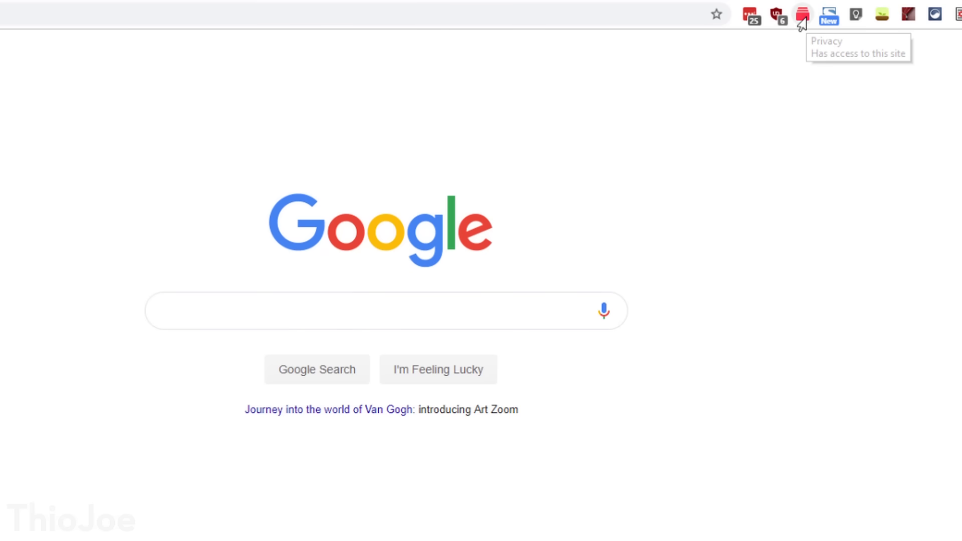
Open the Privacy extension popup from Chrome's toolbar and show its Transactions list
left_click(801, 18)
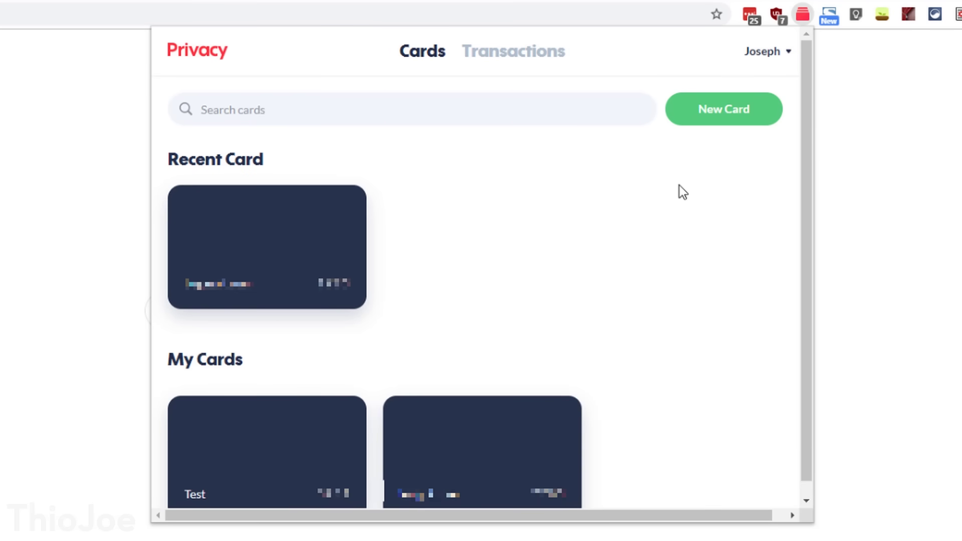
left_click(542, 59)
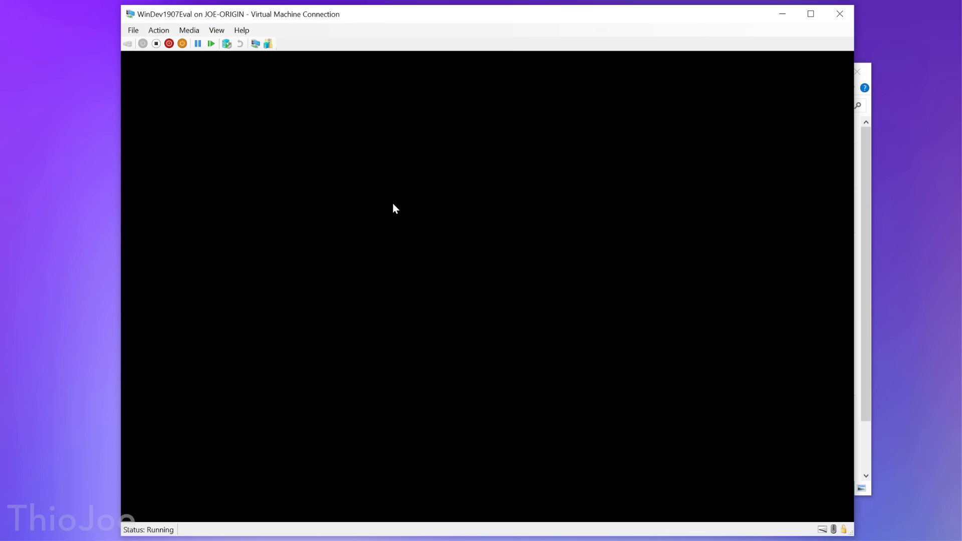
Move the VM Connection window left and reconnect the disconnected session
left_click_drag(416, 15, 355, 15)
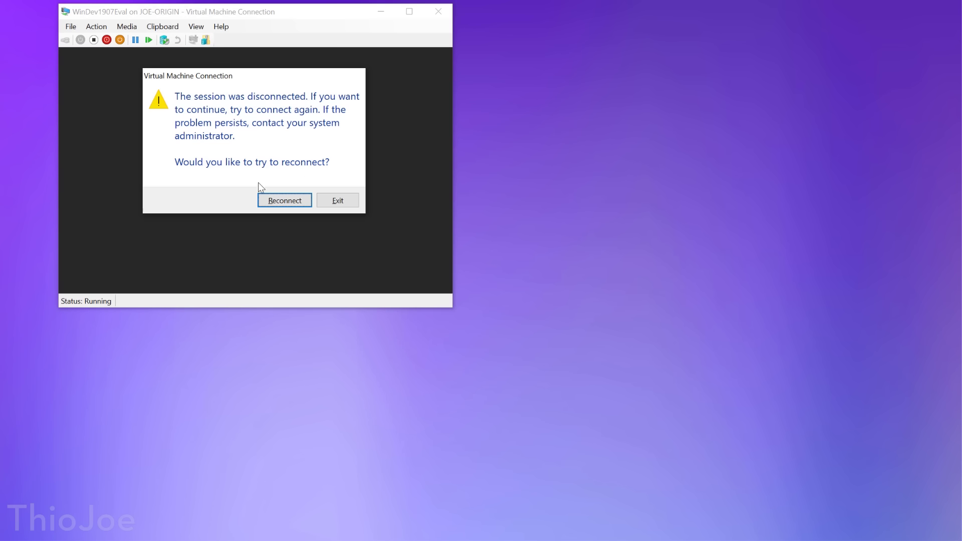
left_click(297, 200)
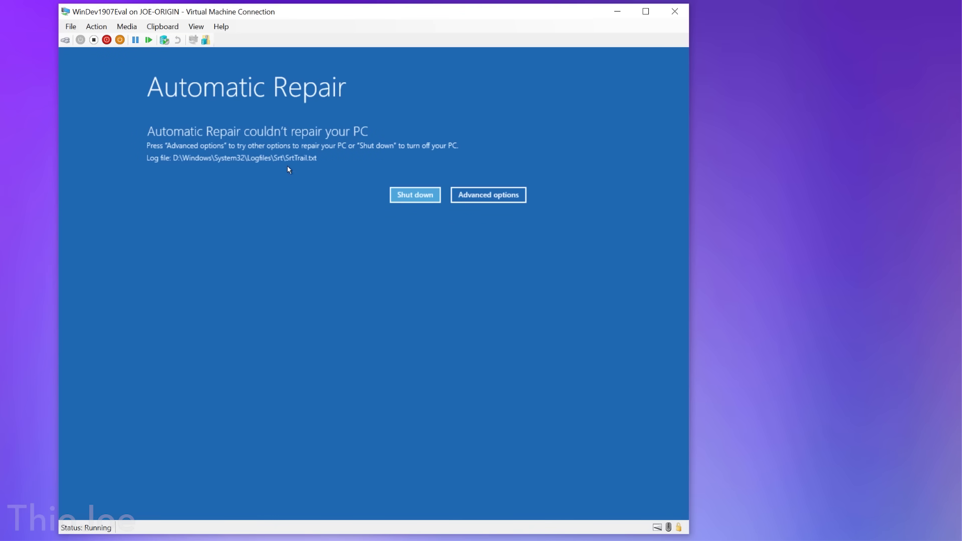
Restart via Troubleshoot > Startup Settings, then cancel System Restore, which finds no restore points
left_click(489, 195)
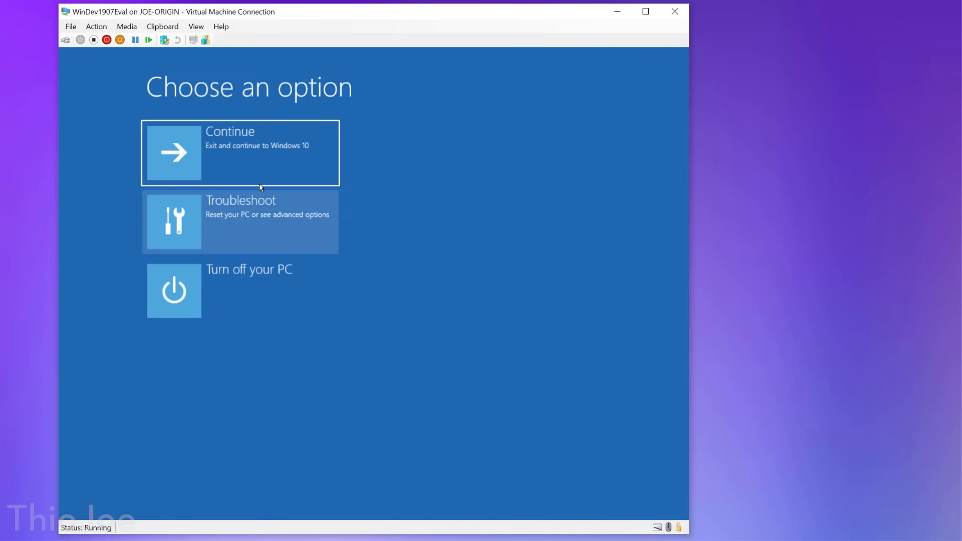
left_click(241, 238)
left_click(240, 236)
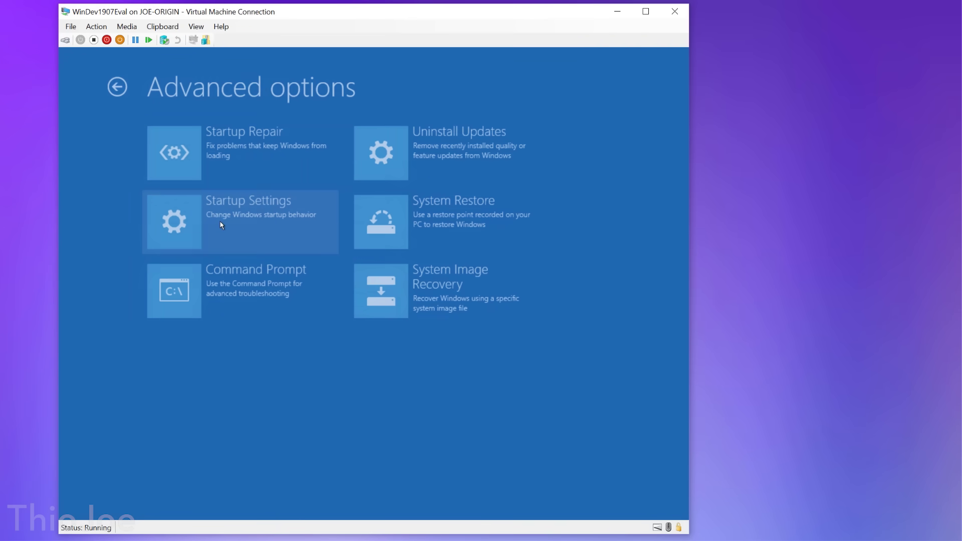
left_click(263, 215)
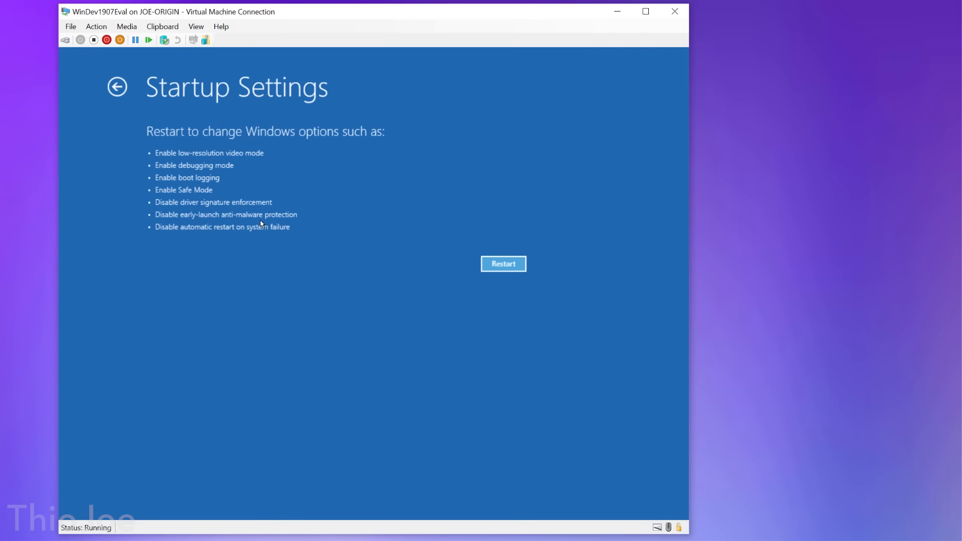
left_click(501, 261)
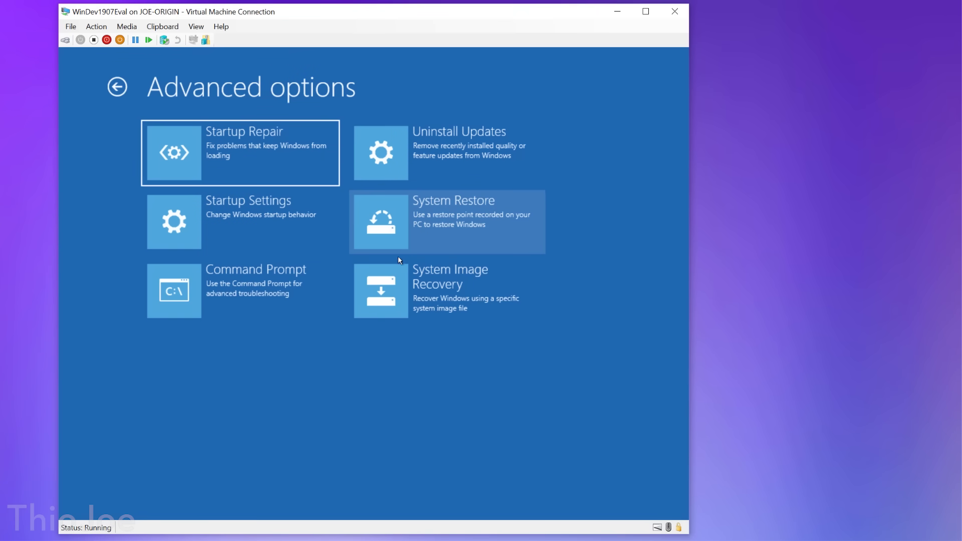
left_click(442, 224)
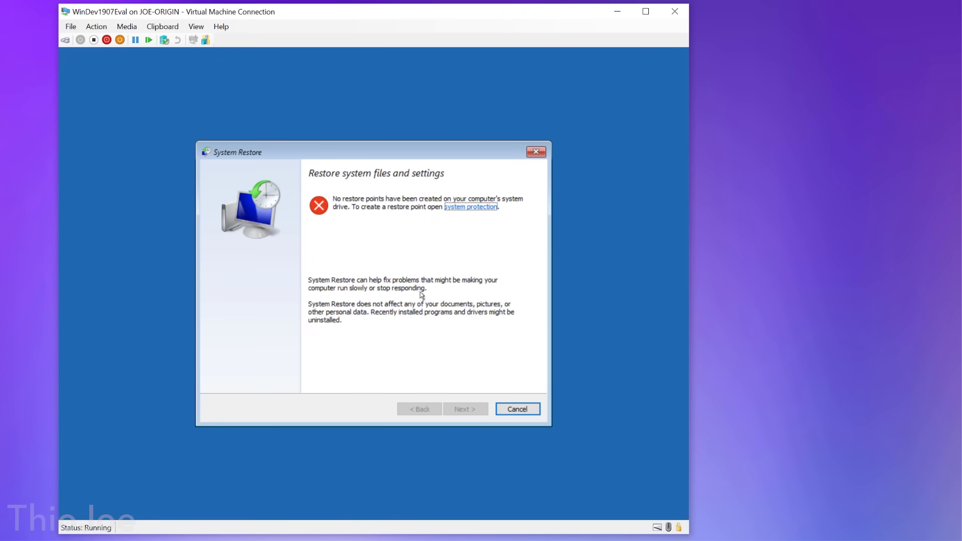
left_click(515, 411)
Attempt Reset this PC with Remove everything, then continue to boot Windows
left_click(248, 229)
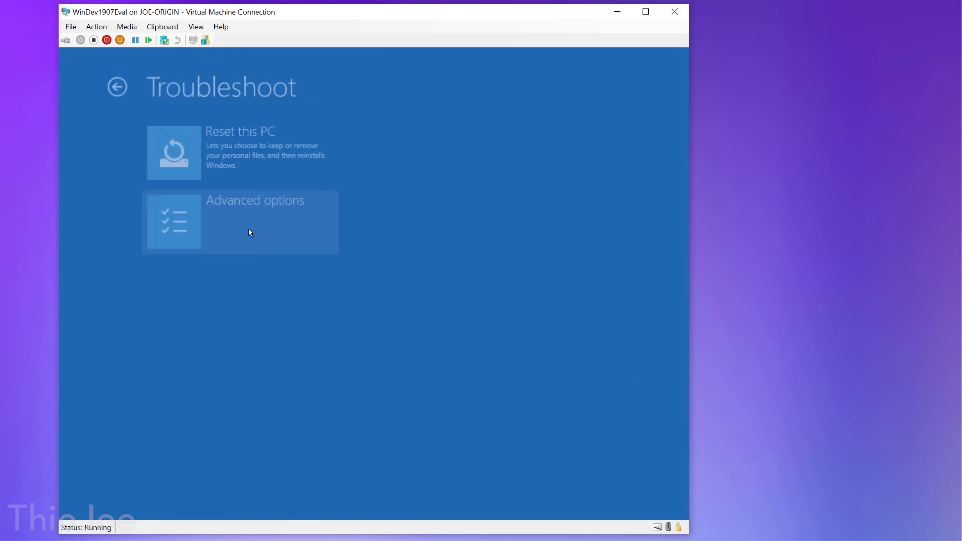
left_click(249, 232)
left_click(117, 86)
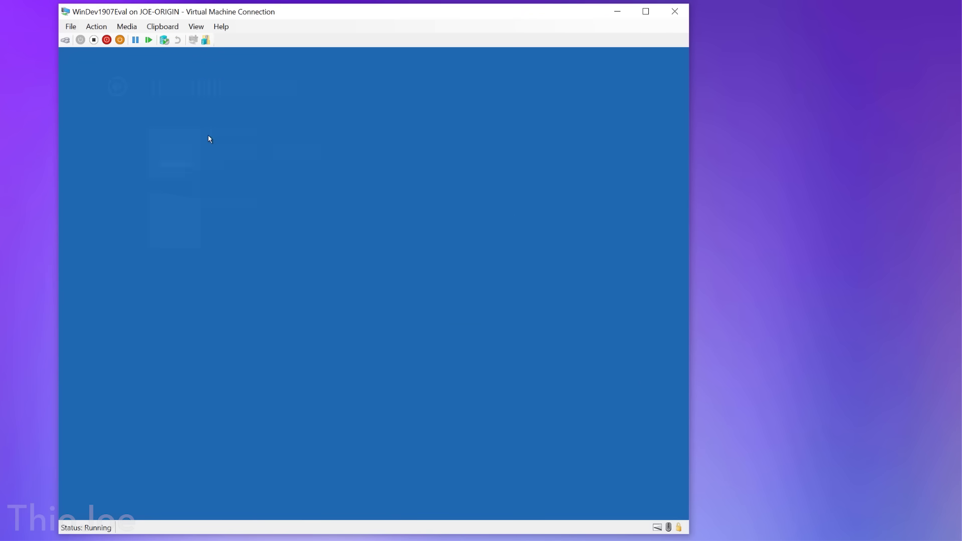
left_click(237, 144)
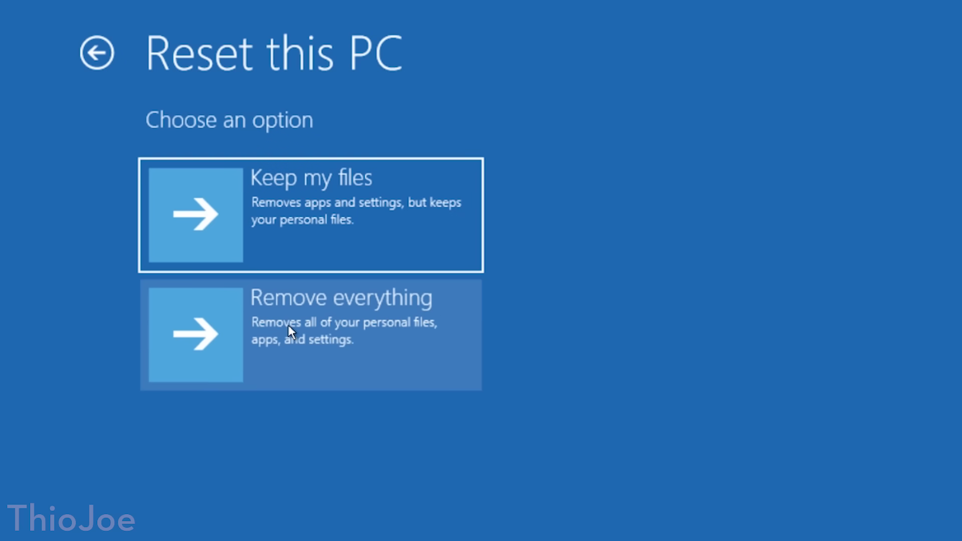
left_click(288, 326)
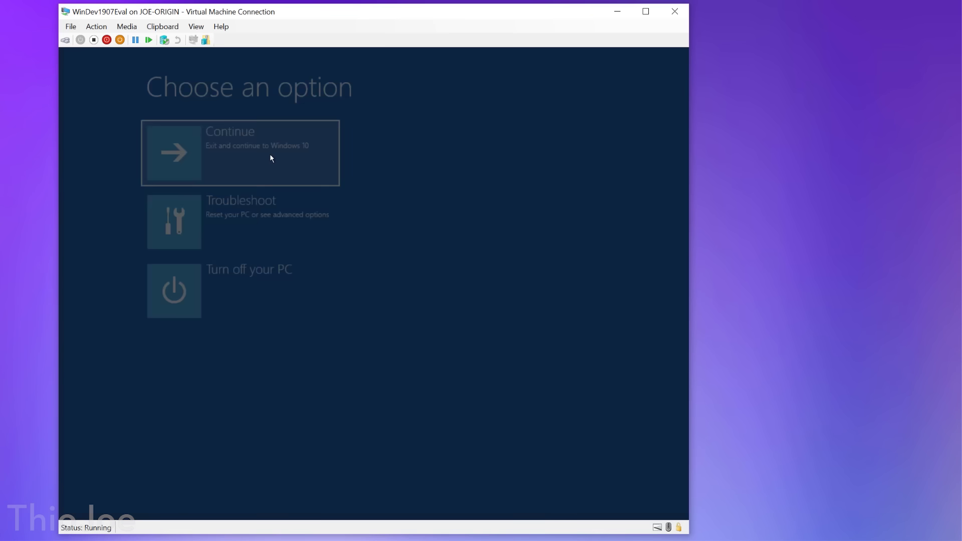
left_click(270, 157)
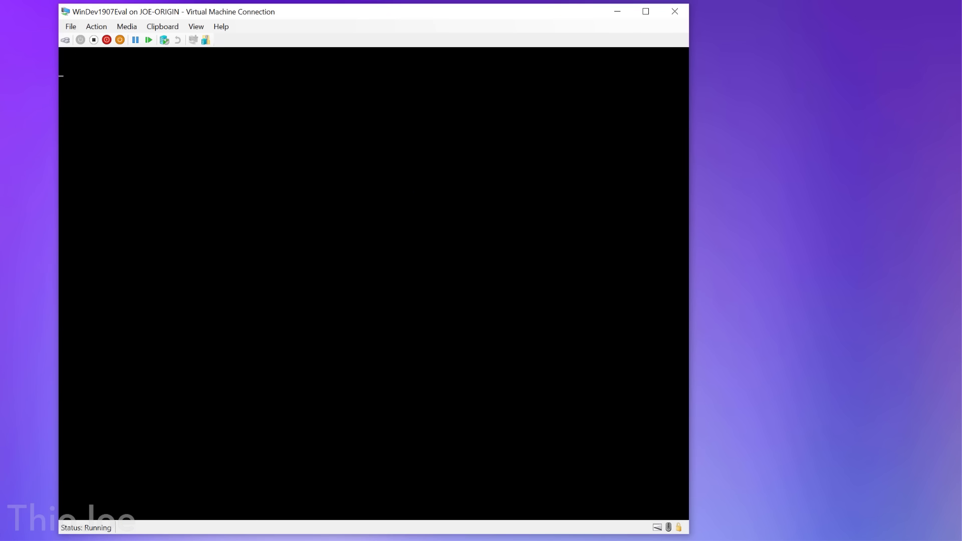